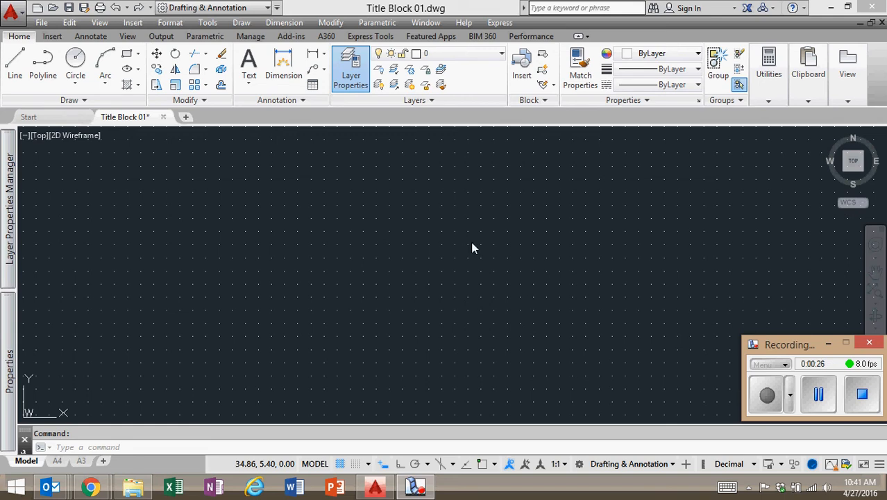
Draw a landscape rectangle by dimensions from a first corner at about -129, 60, with the width set to 210.
left_click(138, 53)
left_click(125, 70)
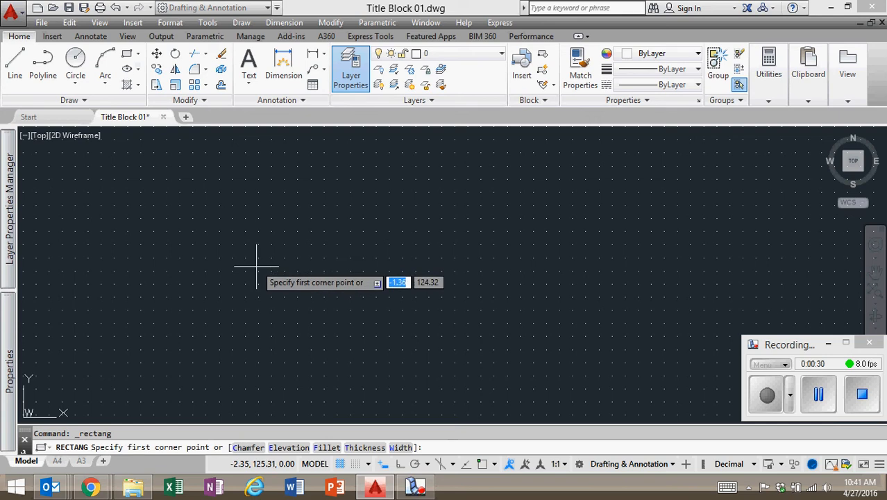
left_click(88, 350)
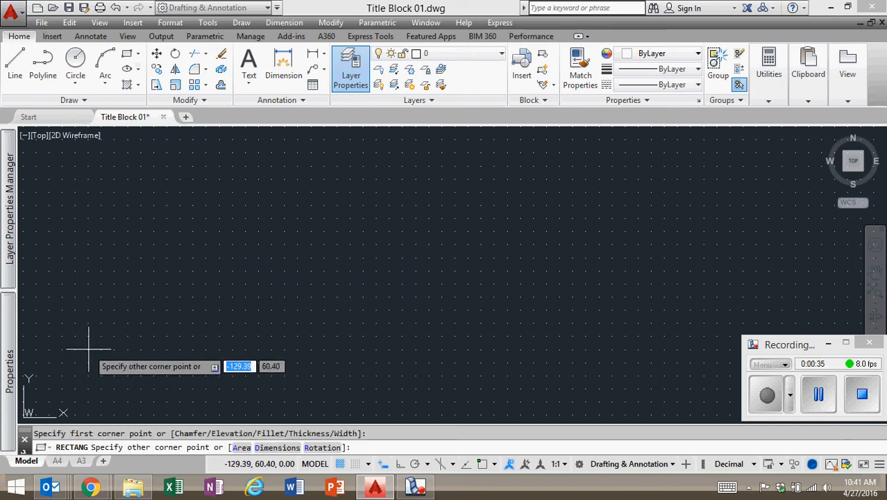
left_click(273, 448)
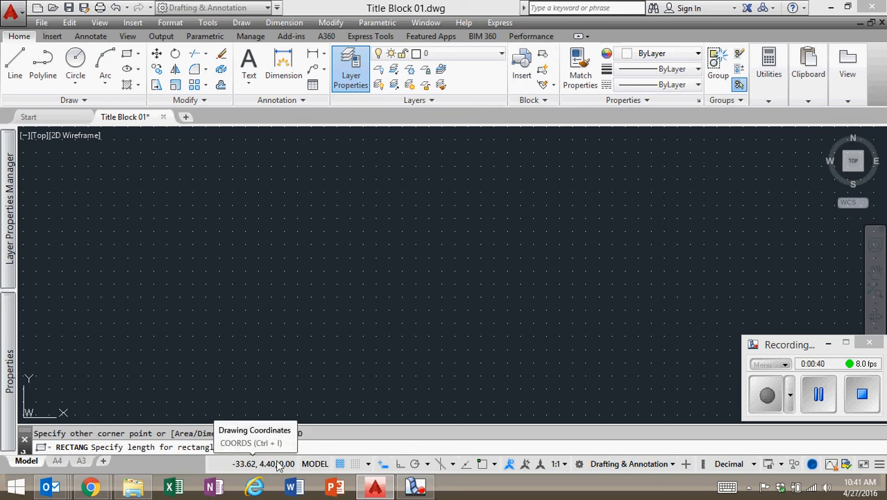
key("Return")
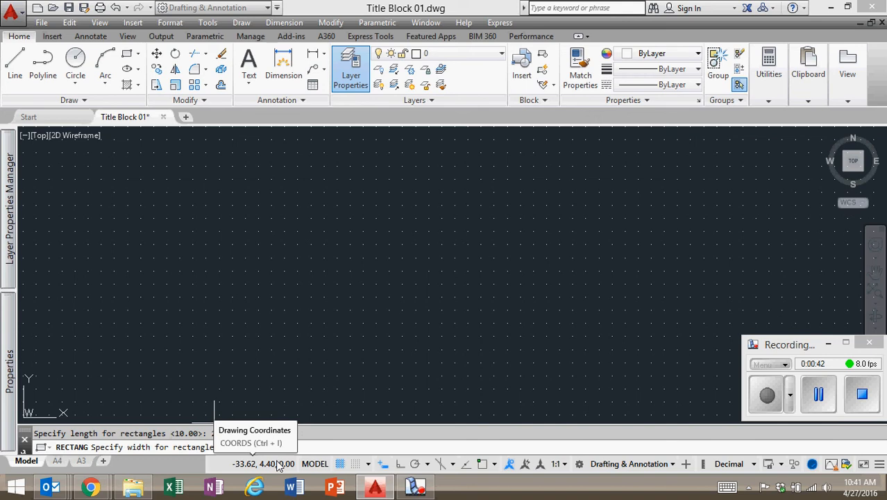
key("Return")
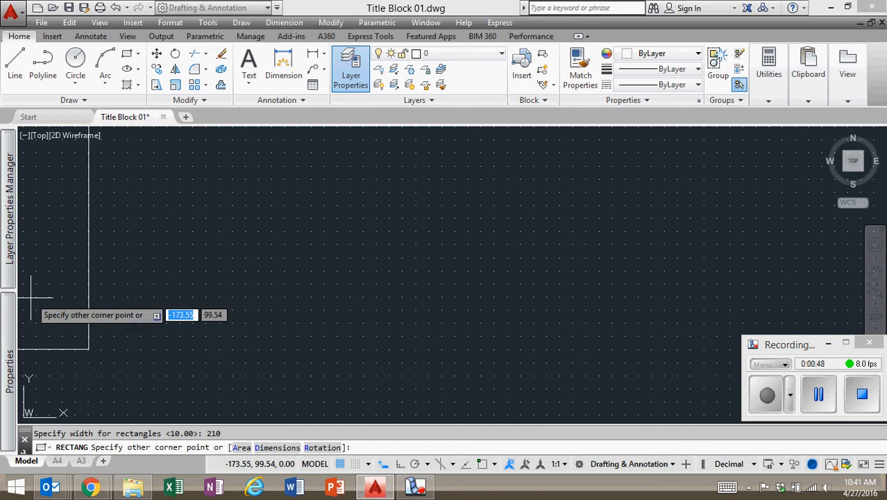
left_click(188, 309)
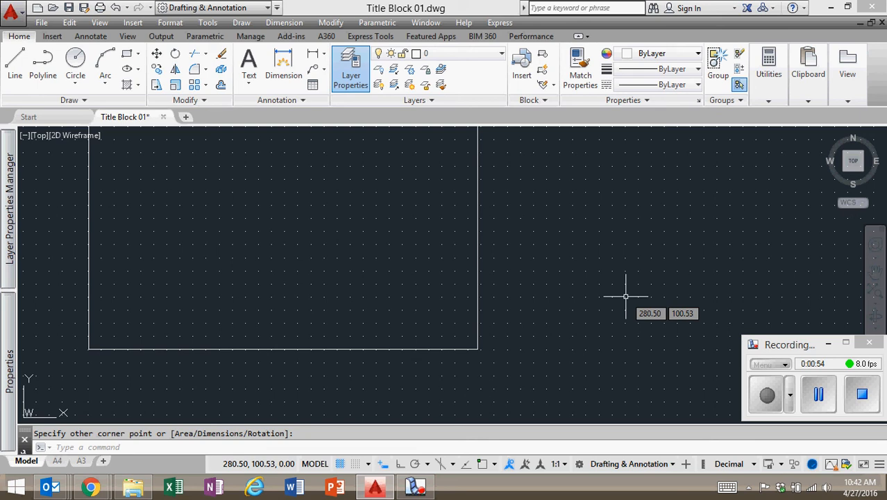
Explode the rectangle into separate lines.
type("z")
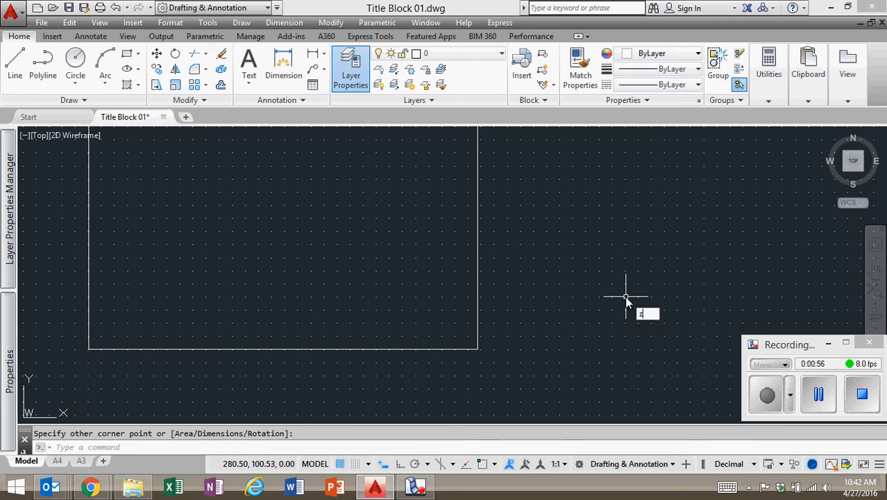
key("Return")
type("a")
key("Return")
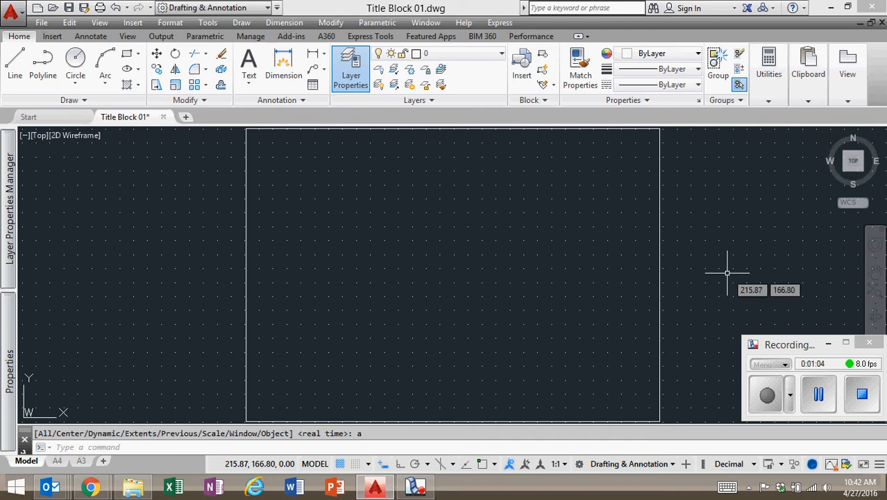
left_click(244, 203)
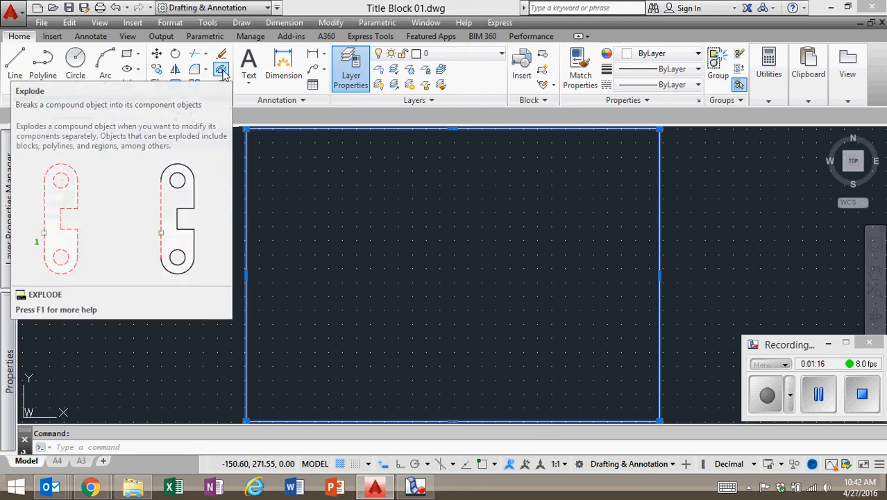
left_click(221, 70)
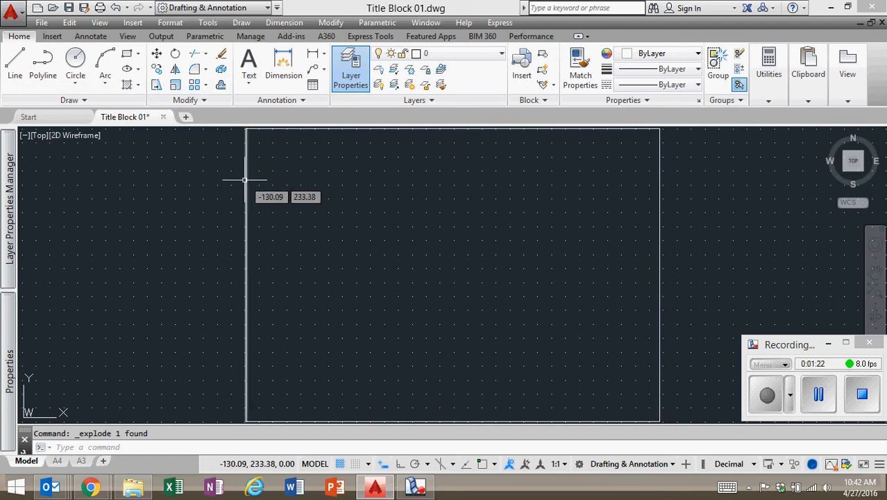
Select the four sides one by one to check that they are separate lines, and clear the selection.
left_click(246, 181)
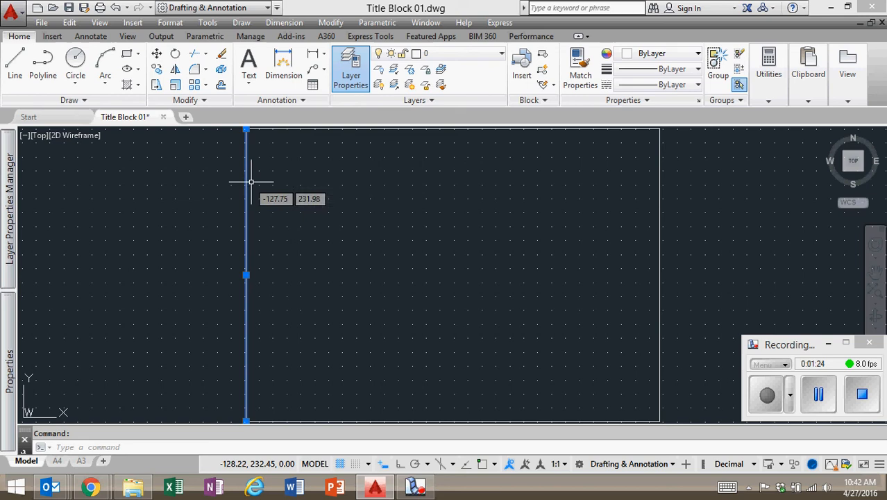
left_click(660, 241)
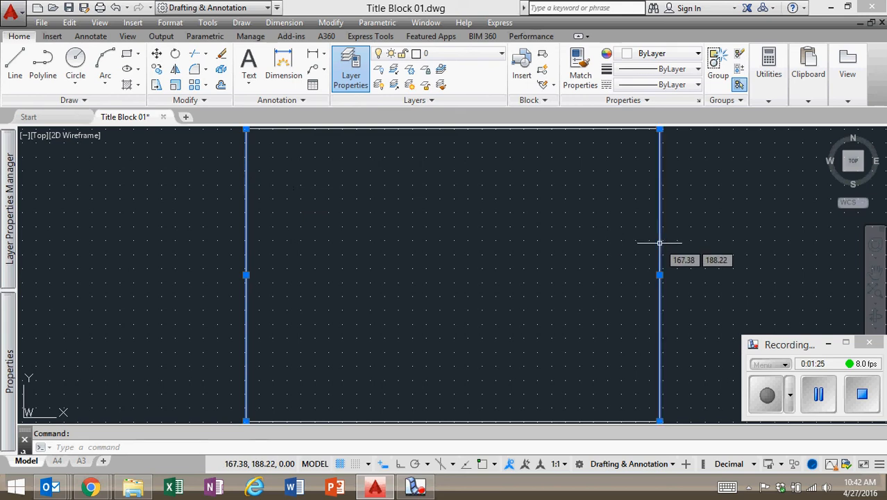
left_click(474, 129)
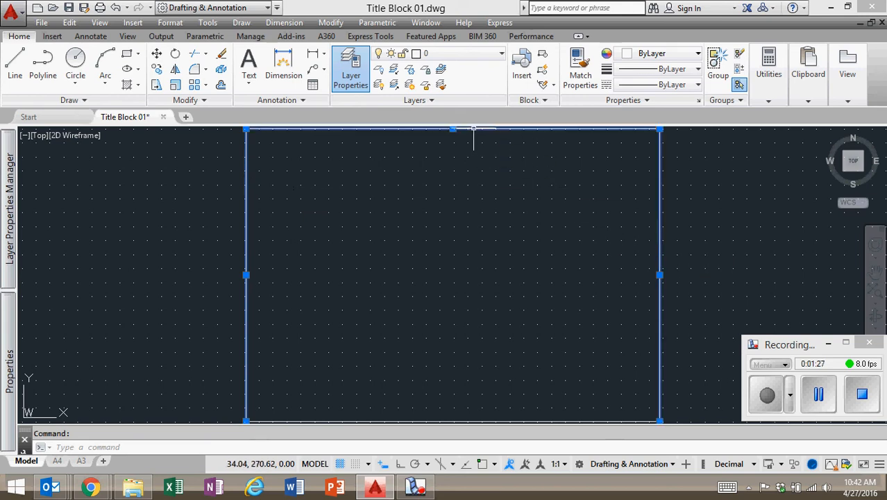
left_click(495, 419)
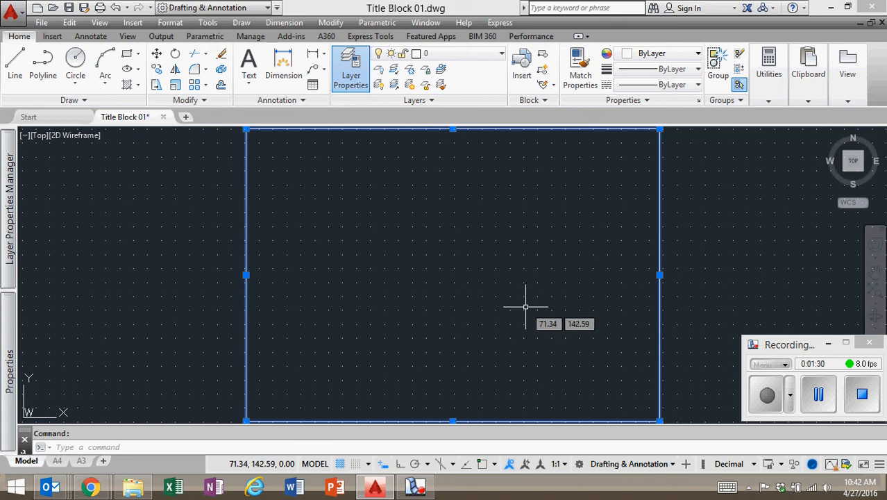
key("Escape")
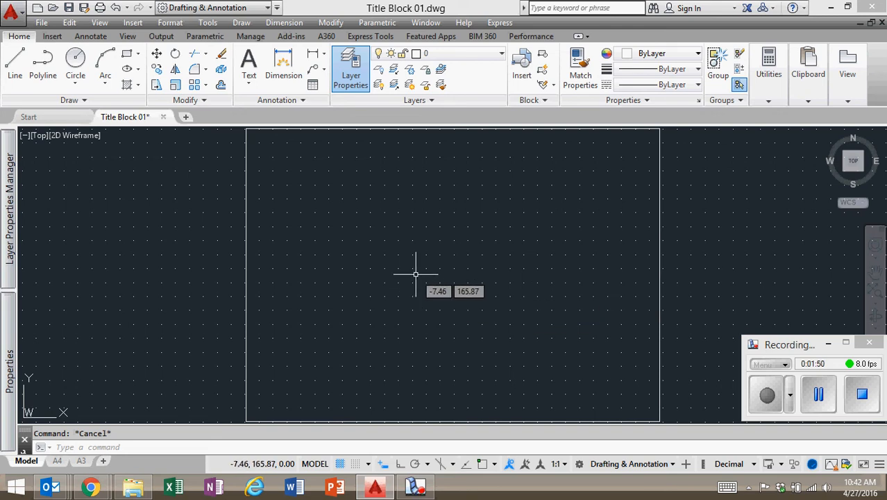
Try offsetting the rectangle's left side inward by 5, and delete the resulting offset line.
left_click(245, 272)
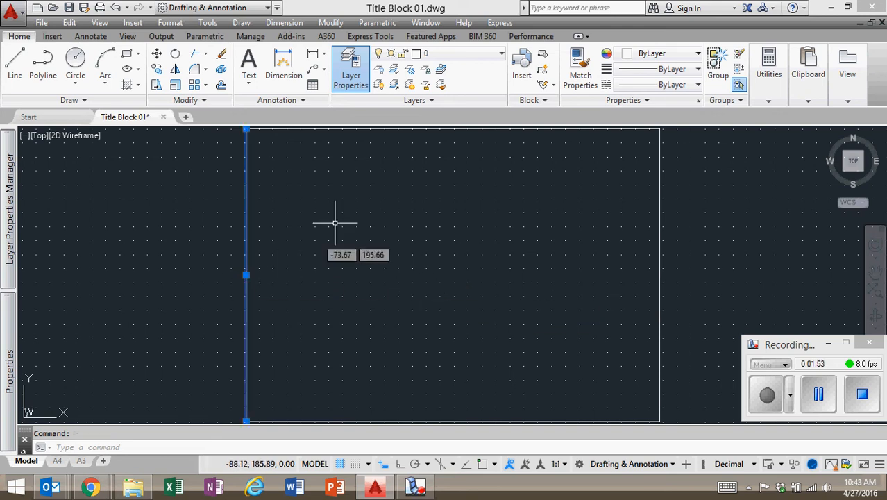
left_click(220, 85)
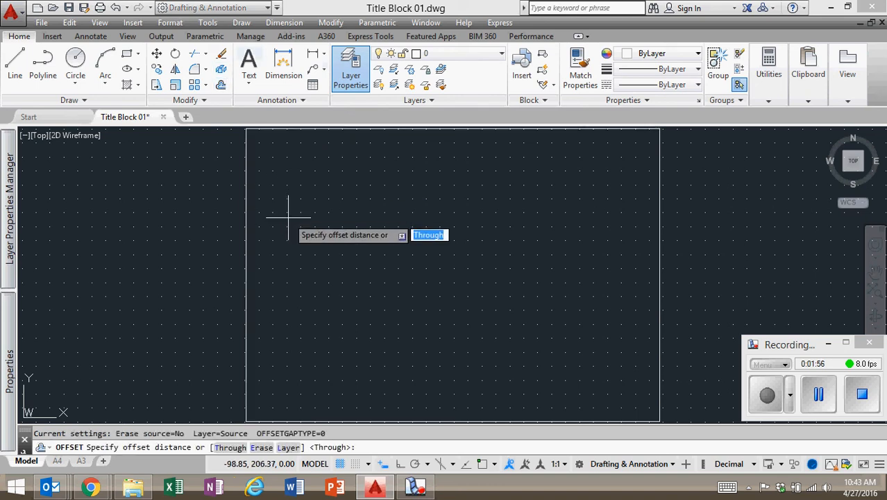
type("5")
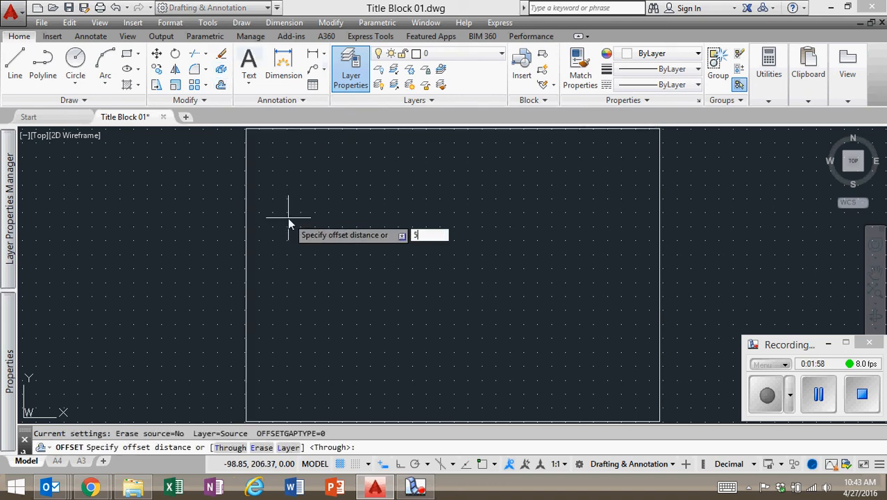
key("Return")
left_click(247, 218)
left_click(386, 244)
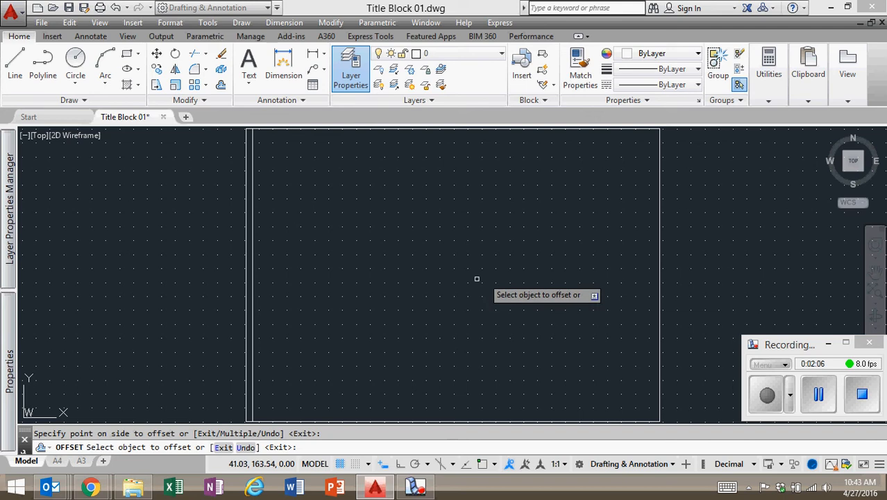
left_click(252, 320)
key("Escape")
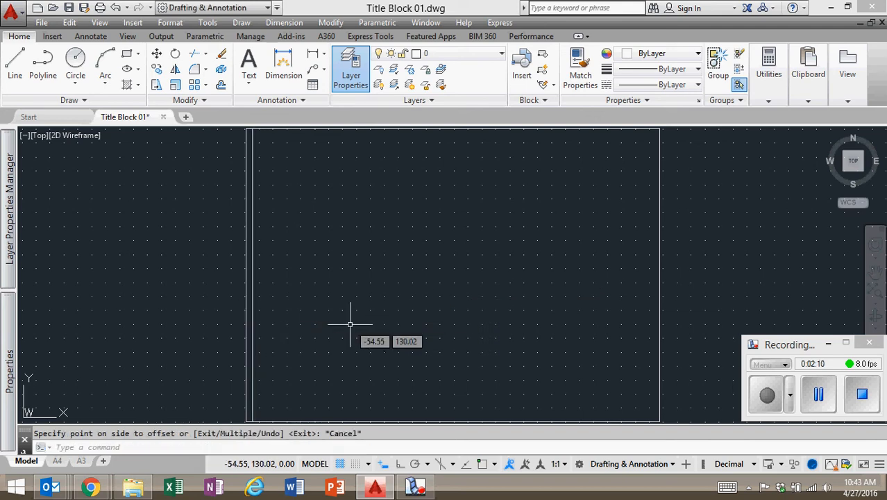
left_click(252, 318)
key("Delete")
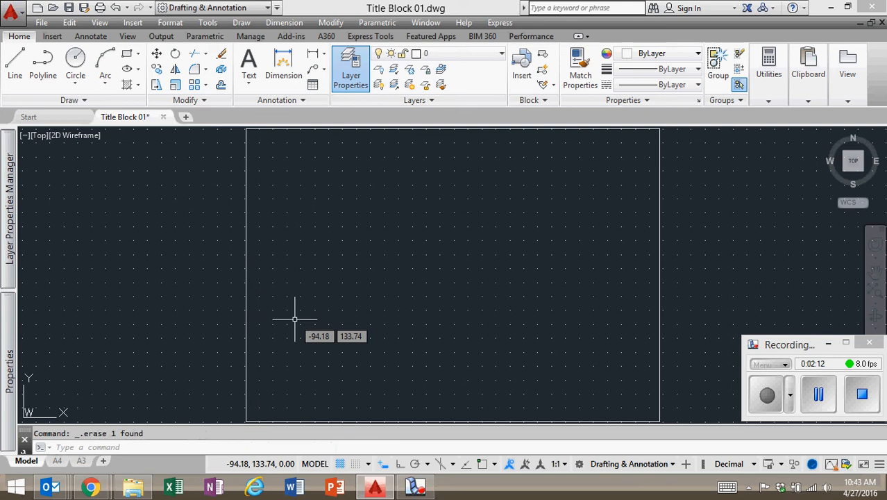
Try to explode the rectangle's left side again.
left_click(221, 69)
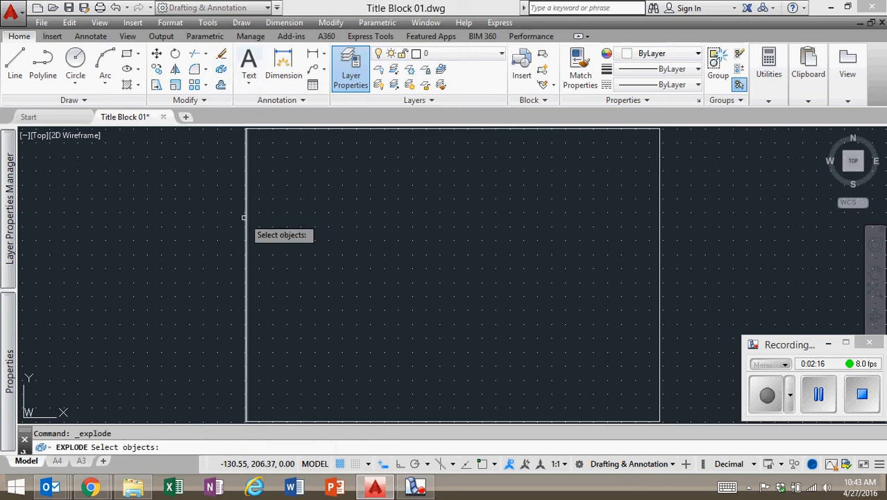
left_click(244, 218)
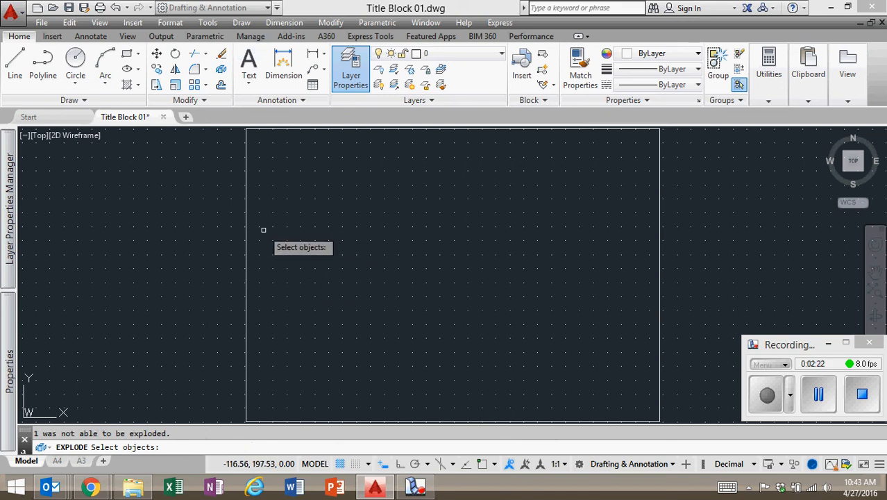
key("Return")
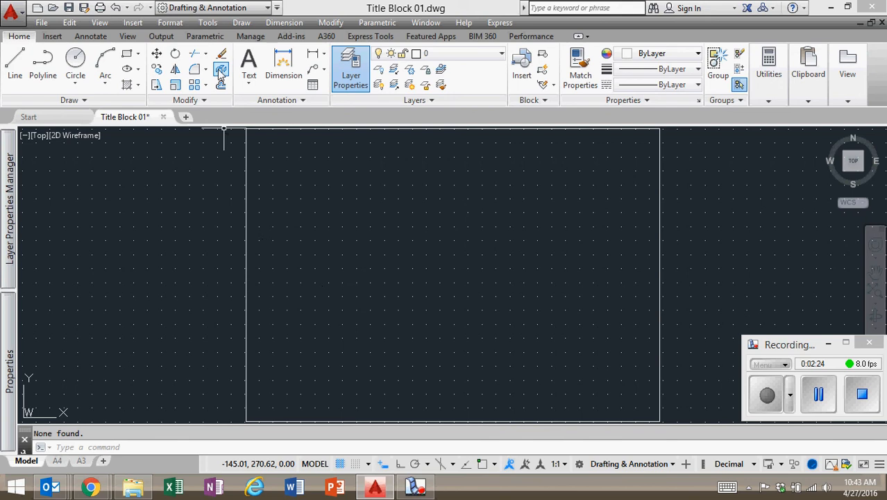
left_click(220, 71)
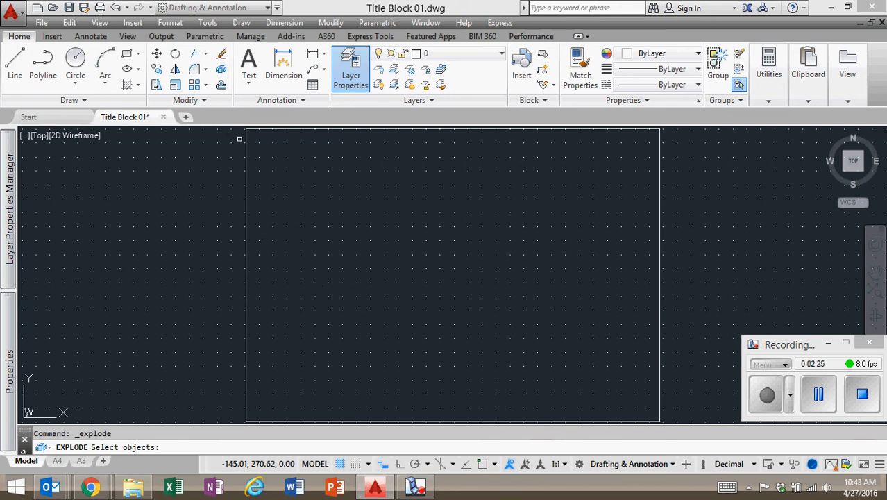
left_click(250, 297)
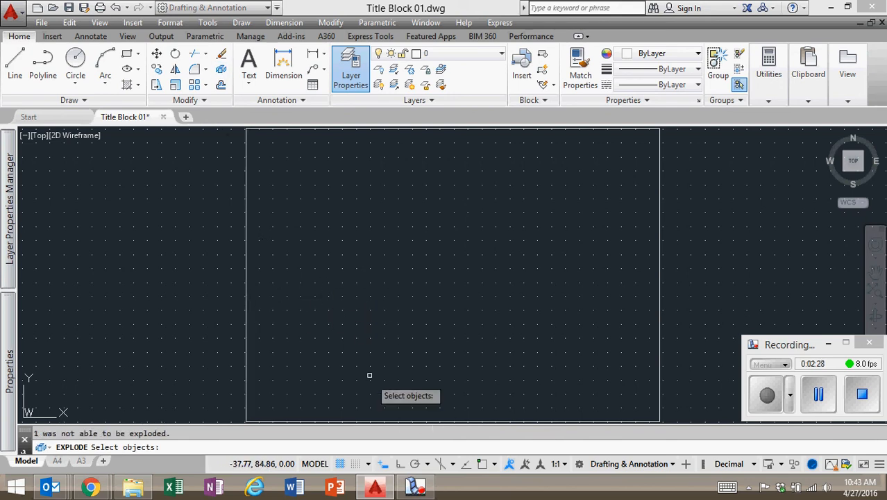
key("Return")
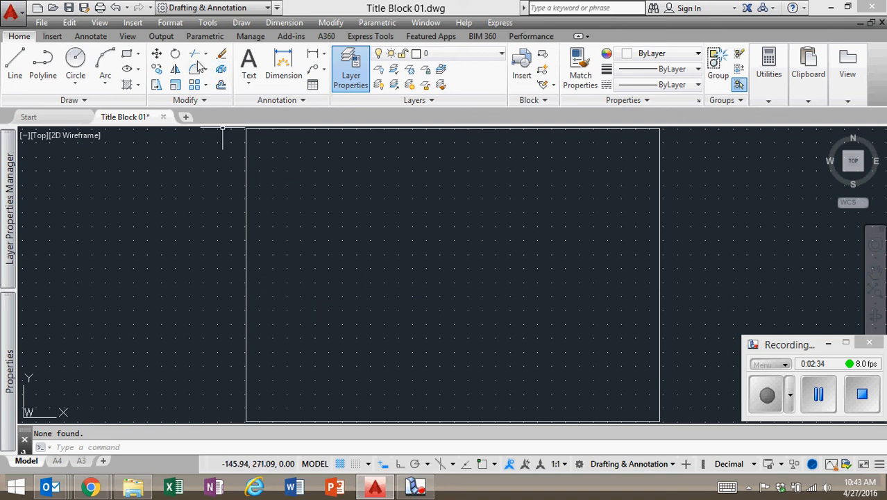
Offset the left, top, right and bottom sides of the rectangle inward by 10.
left_click(221, 84)
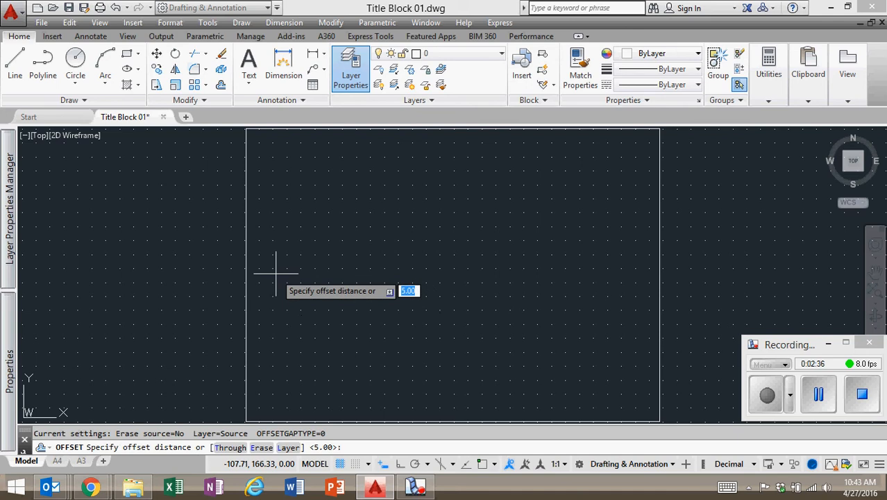
type("10")
key("Return")
left_click(247, 280)
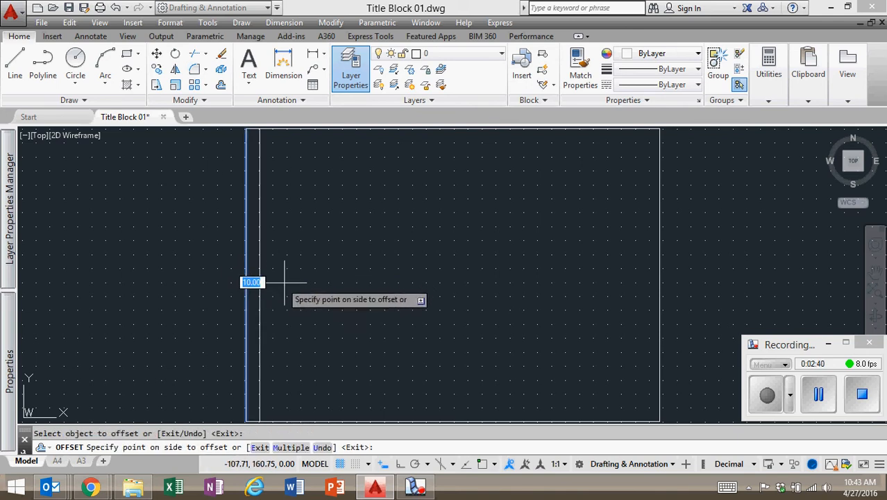
left_click(300, 282)
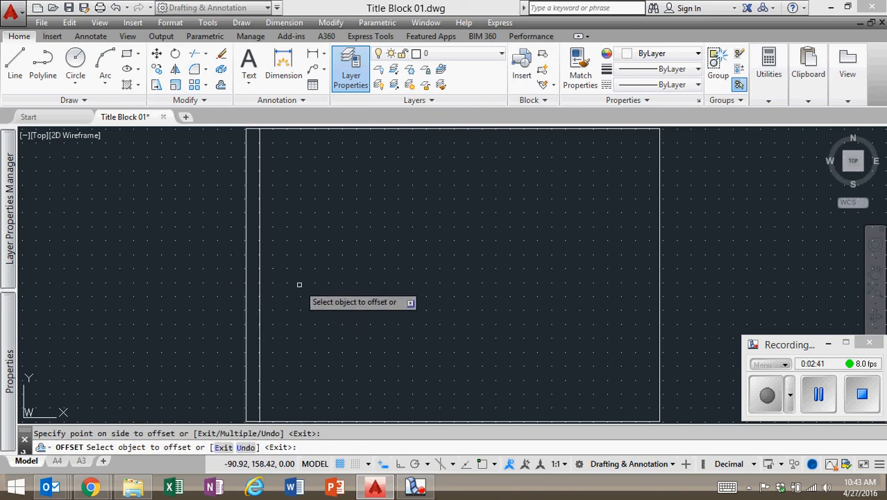
left_click(444, 128)
left_click(424, 181)
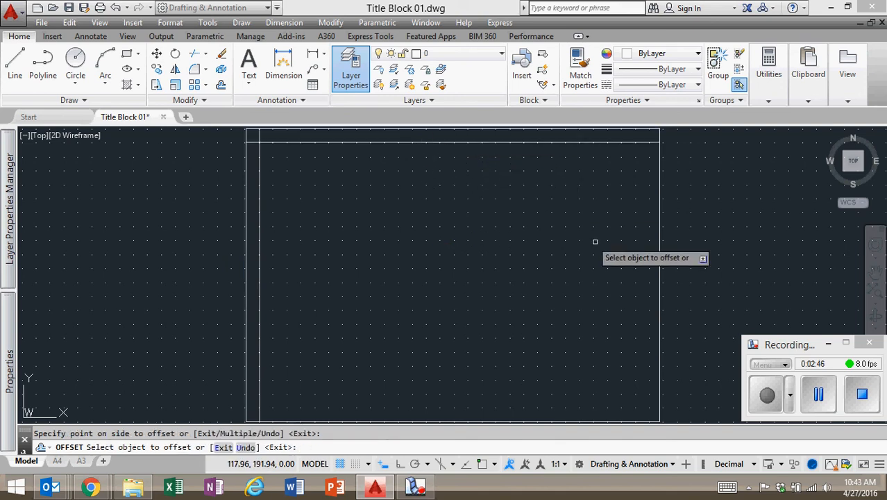
left_click(660, 272)
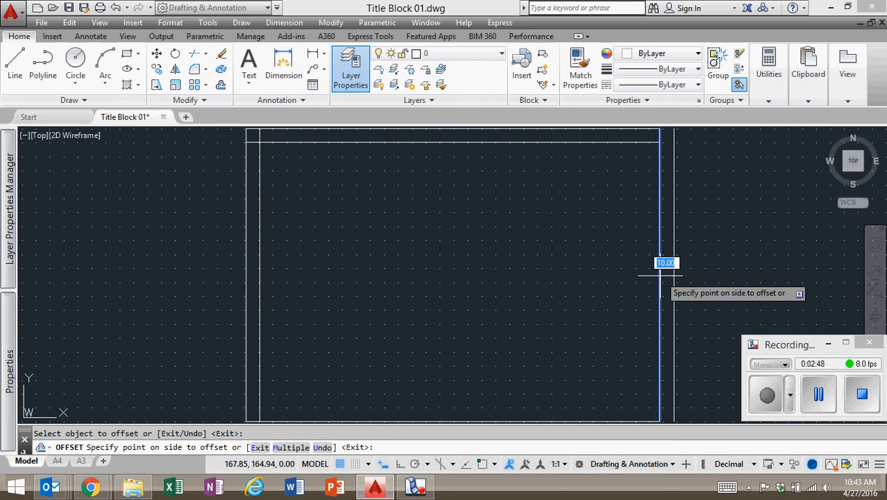
left_click(583, 279)
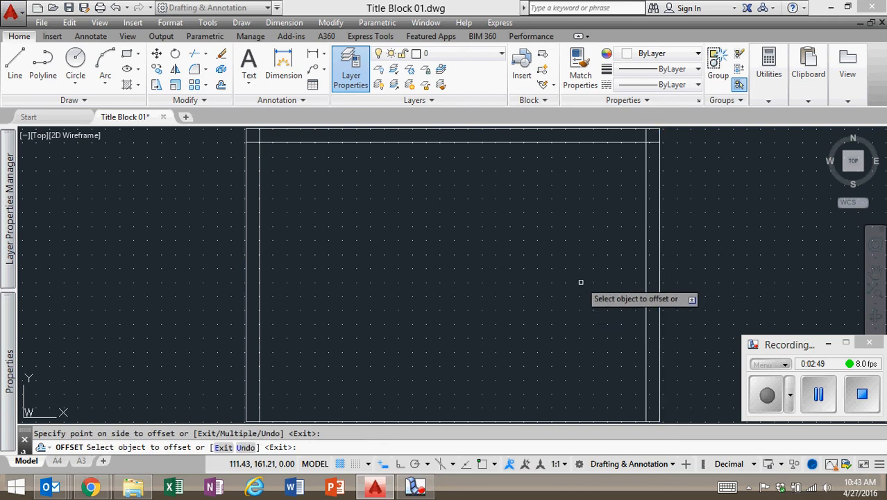
left_click(472, 421)
left_click(469, 373)
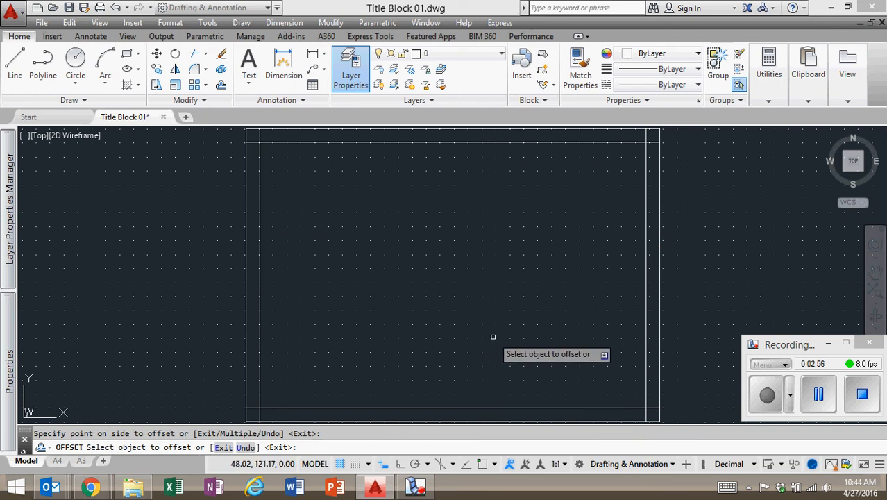
key("Return")
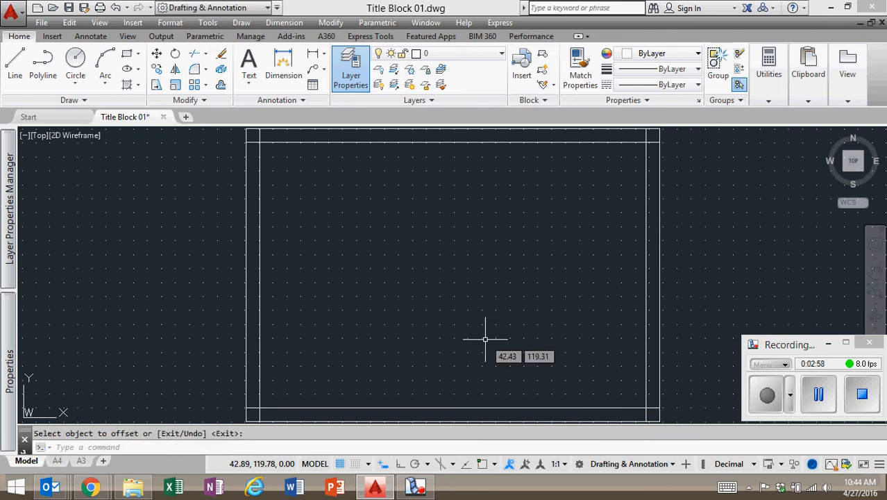
Offset the inner bottom border line upward by 20 three times in succession to form three title block rows.
left_click(470, 408)
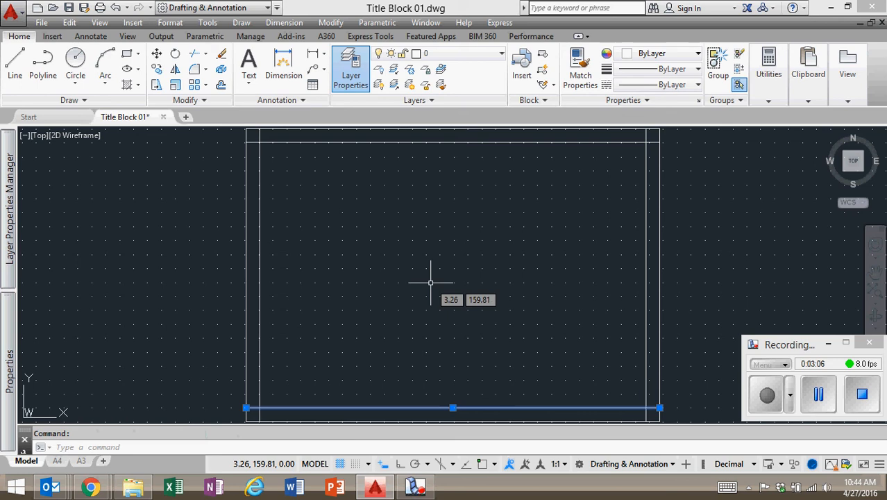
left_click(221, 85)
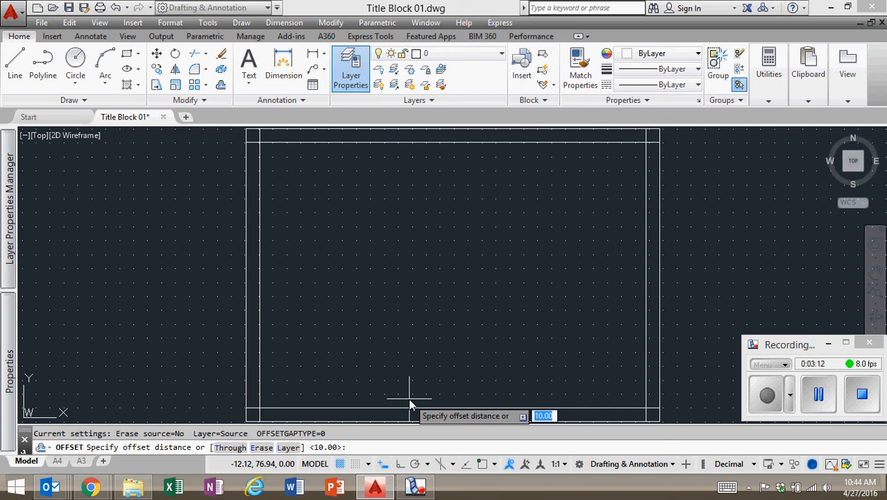
type("20")
key("Return")
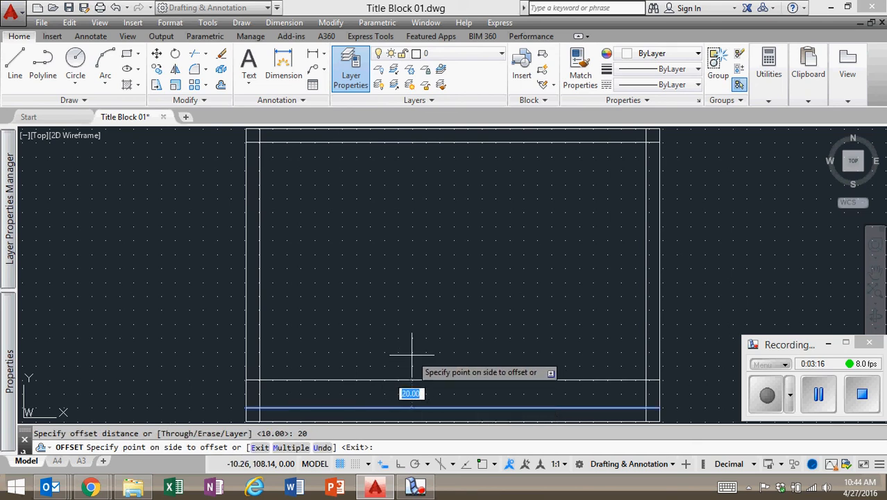
left_click(420, 368)
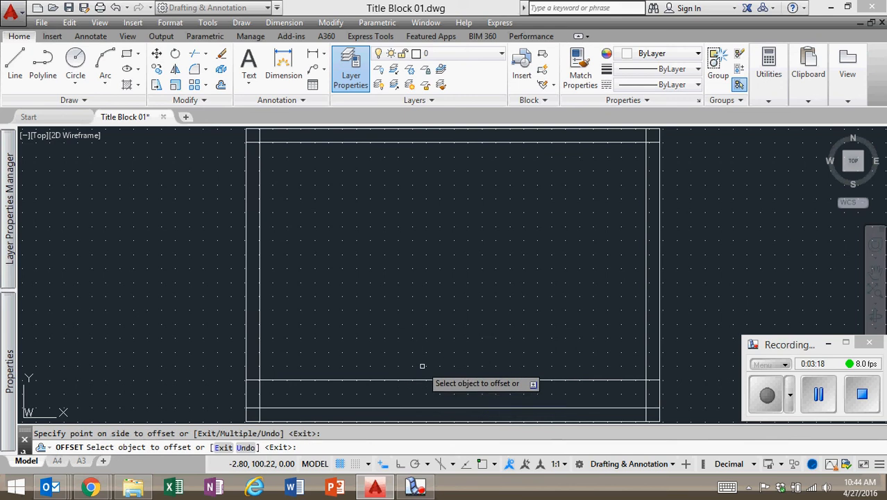
left_click(418, 380)
left_click(420, 340)
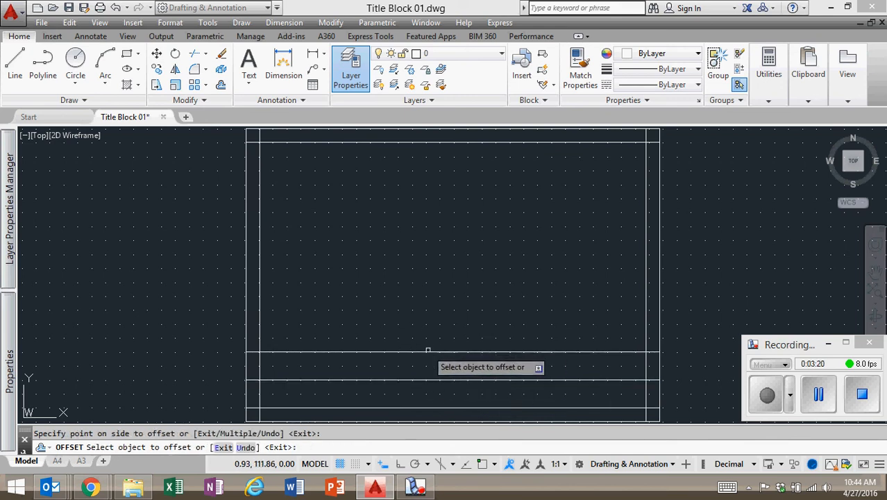
left_click(428, 352)
left_click(427, 318)
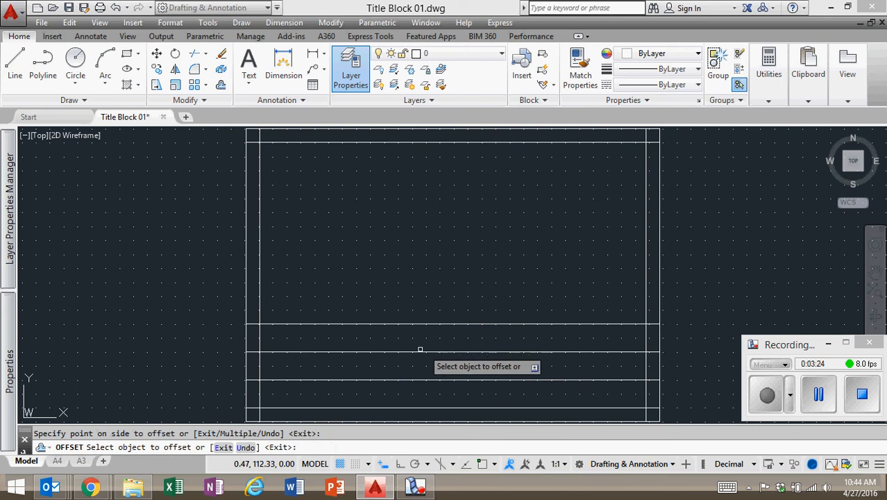
Turn on grid snap and draw a vertical divider at X -40 from the highest row line down to the inner bottom border.
left_click(14, 66)
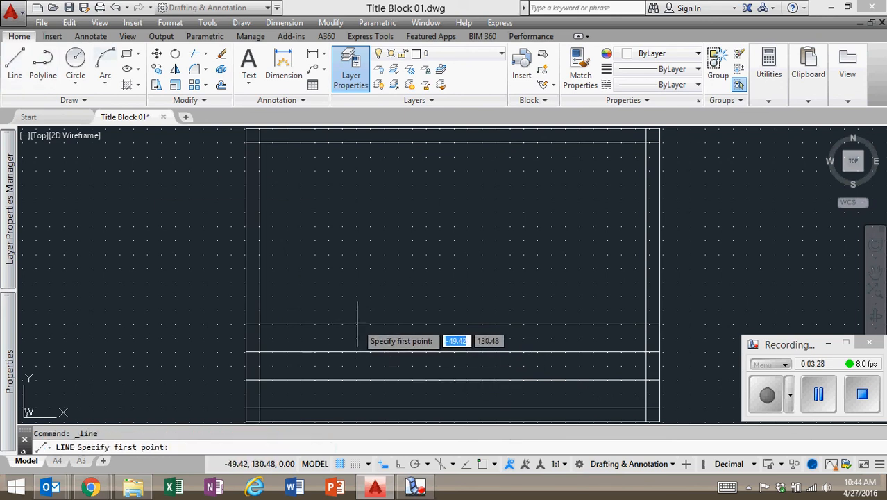
left_click(355, 463)
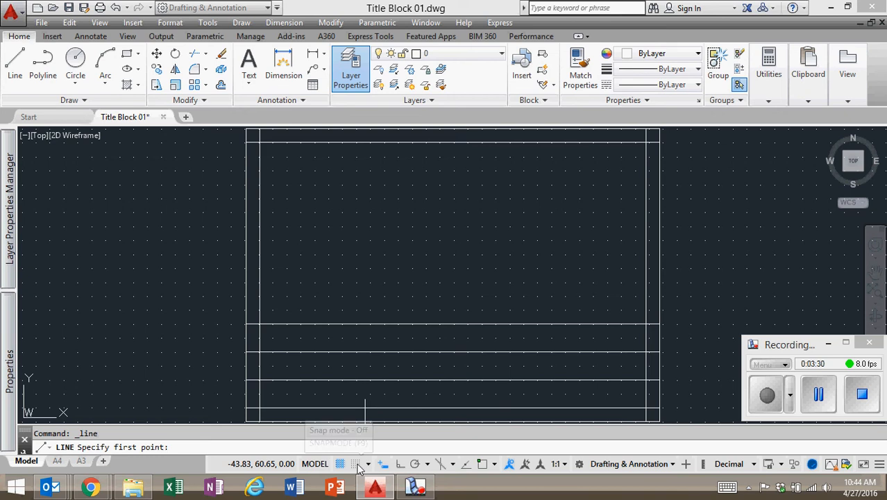
left_click(370, 325)
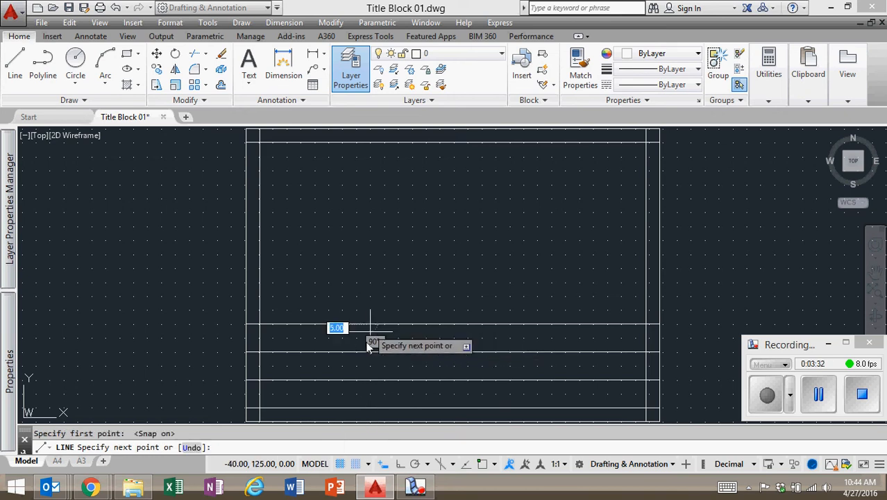
left_click(370, 408)
key("Return")
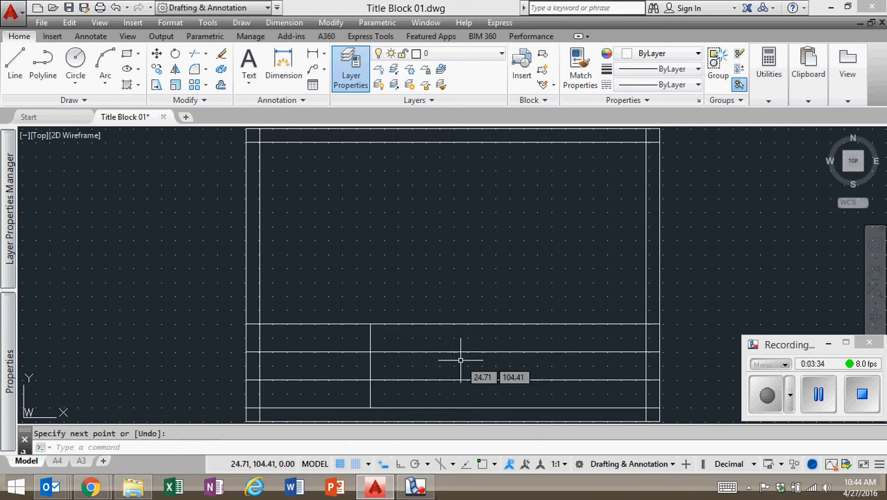
Draw a second vertical divider at X 70 across the three rows, ending on the inner bottom border.
key("Return")
left_click(524, 323)
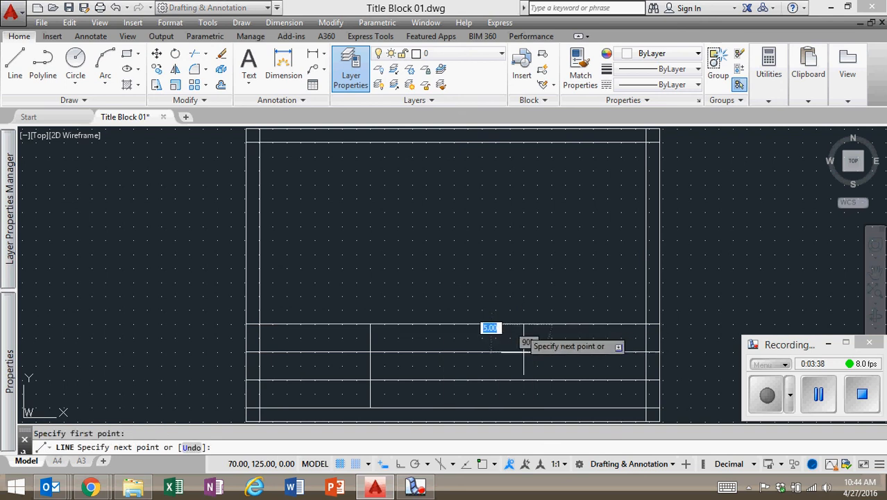
left_click(524, 407)
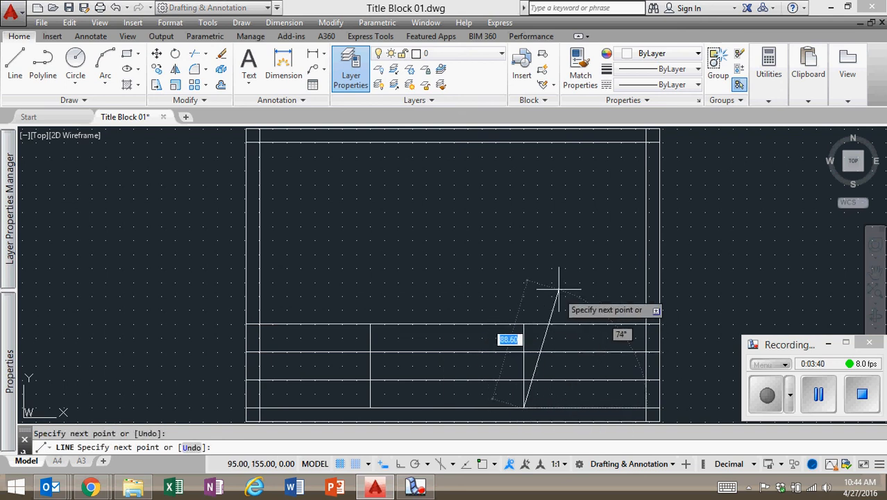
key("Return")
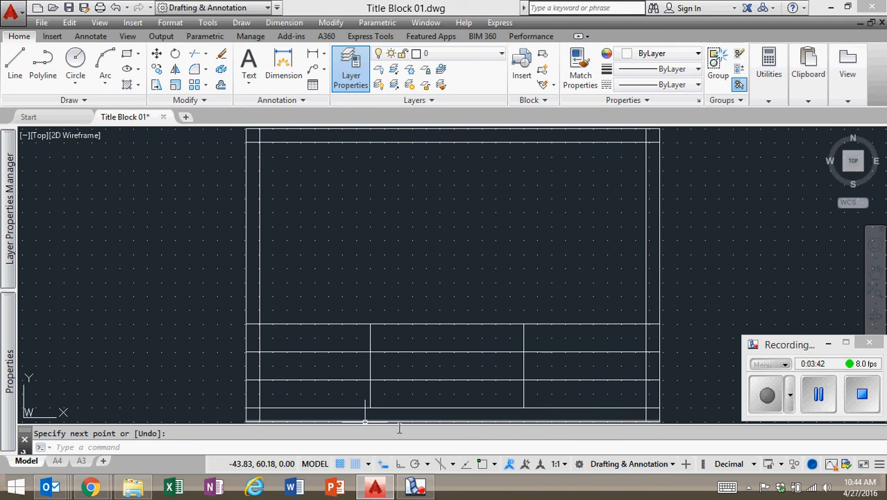
Create a new layout named Layout1, open it and delete its default viewport.
scroll(478, 351, "down", 2)
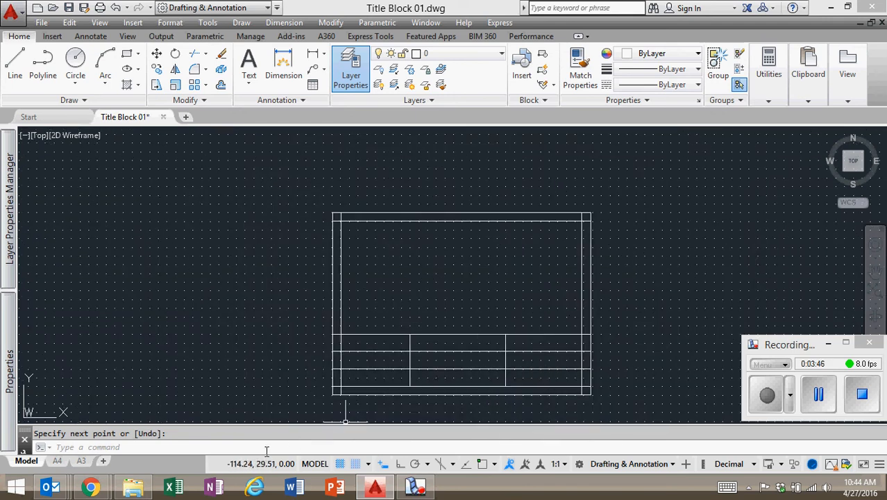
left_click(105, 461)
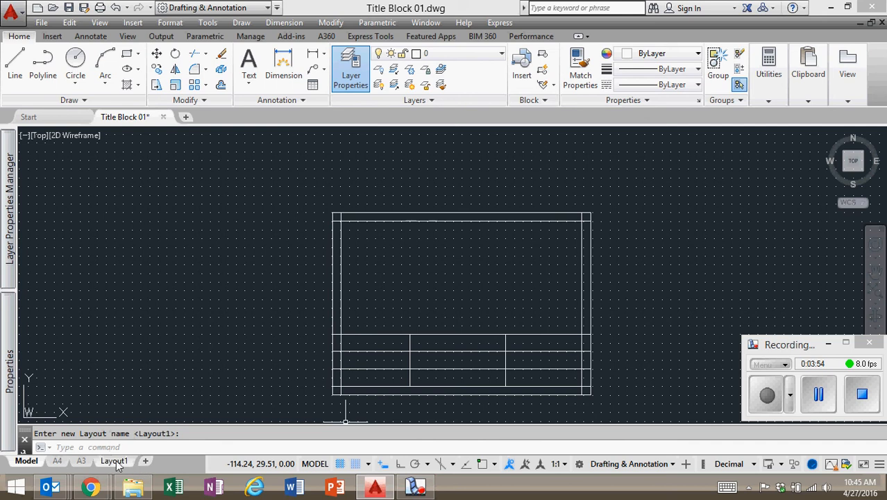
left_click(115, 461)
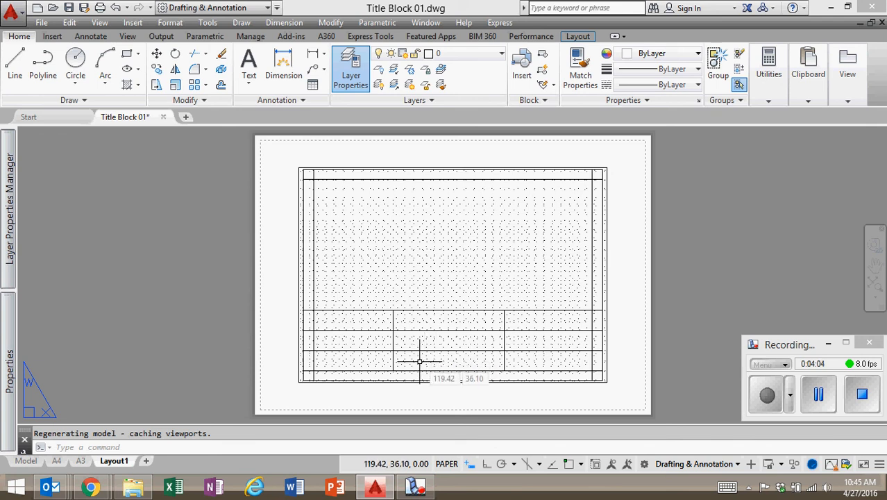
left_click(287, 157)
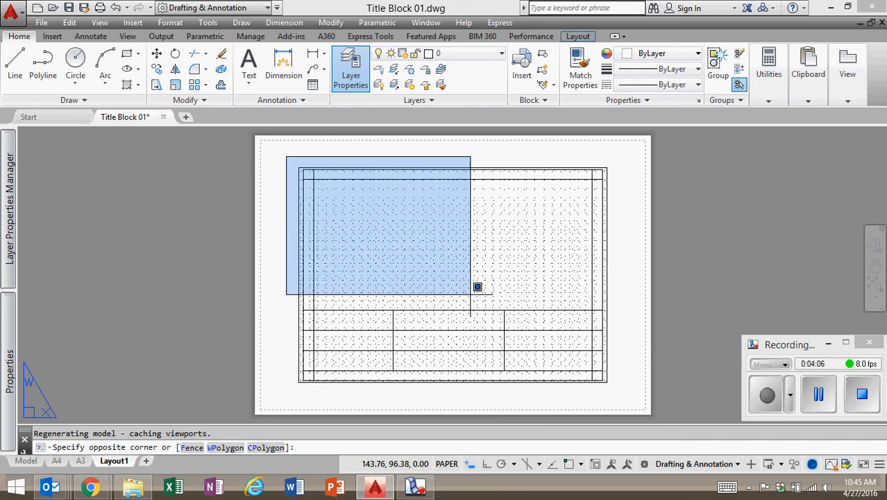
left_click(612, 383)
key("Delete")
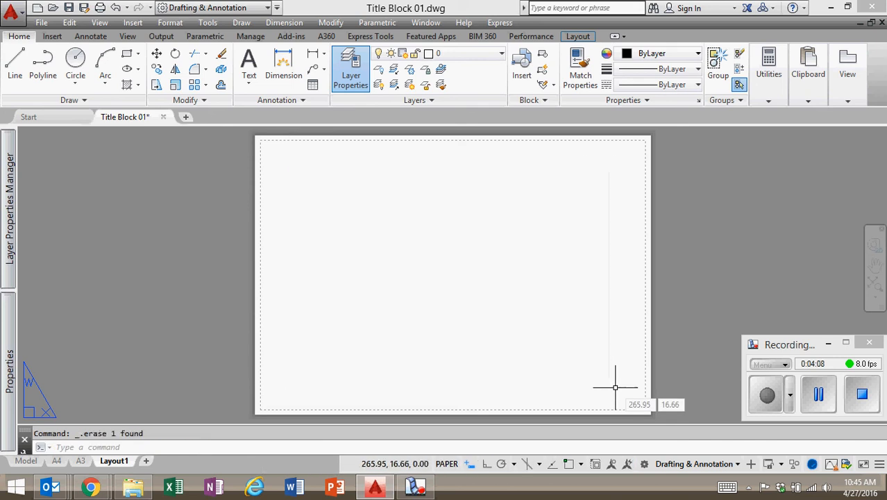
Copy the whole title block from model space with the outer frame's lower-left corner as base point.
left_click(25, 461)
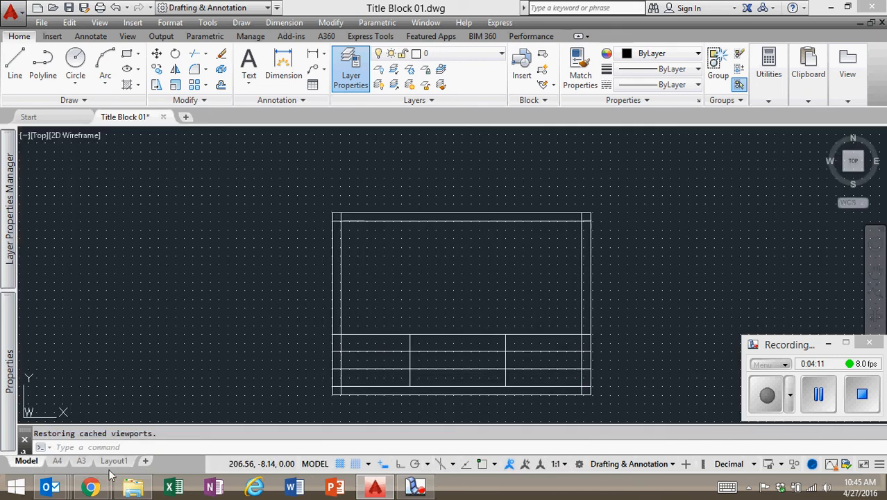
left_click(309, 197)
left_click(655, 408)
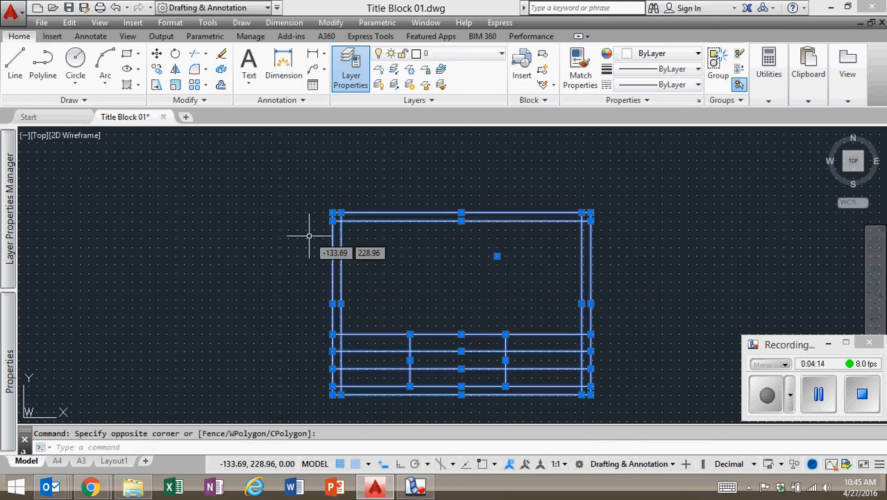
left_click(70, 23)
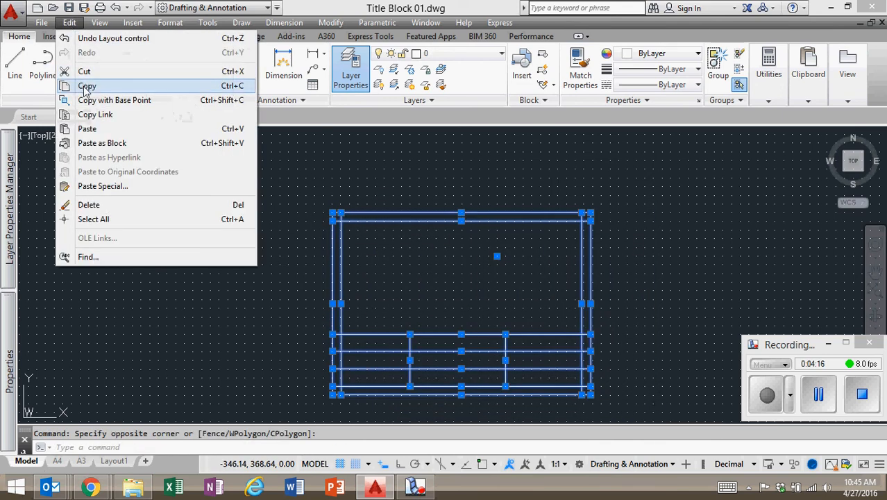
left_click(87, 104)
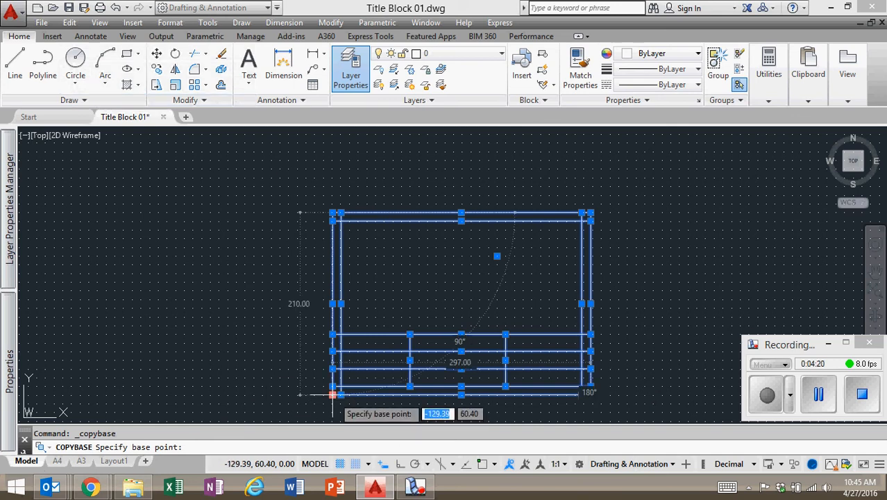
left_click(333, 394)
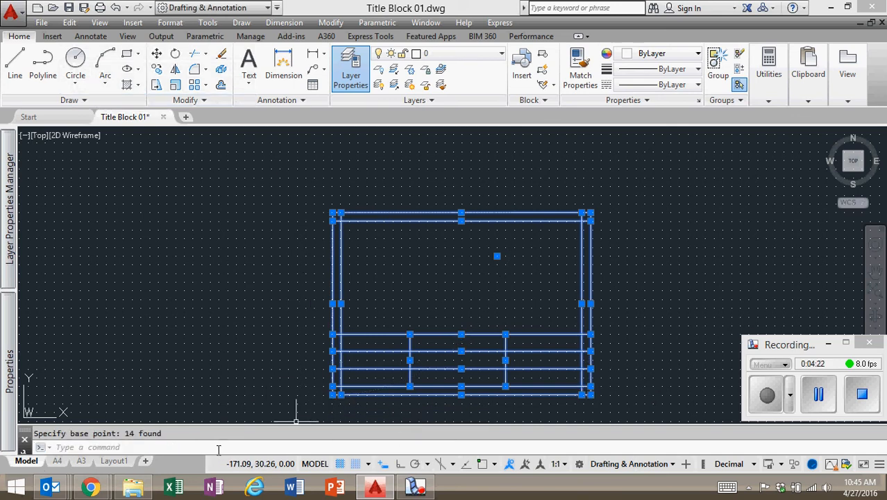
Paste the title block into Layout1 with its base point at the paper's lower-left corner.
left_click(112, 462)
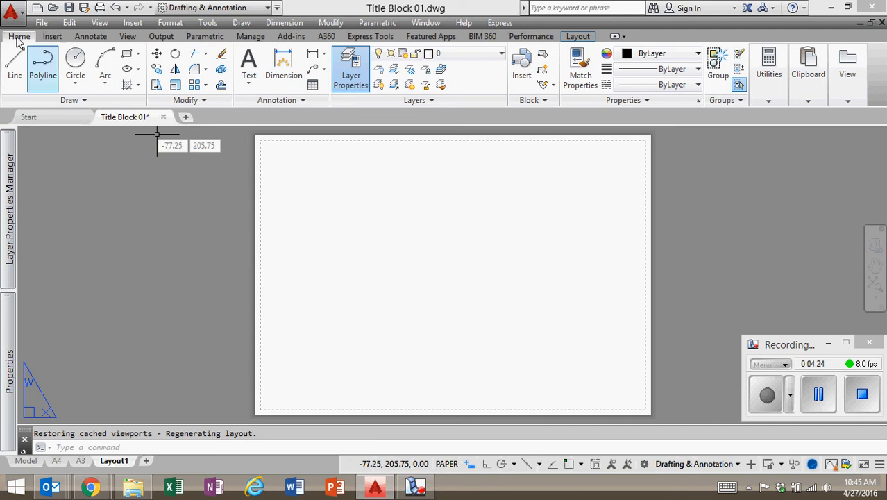
left_click(68, 24)
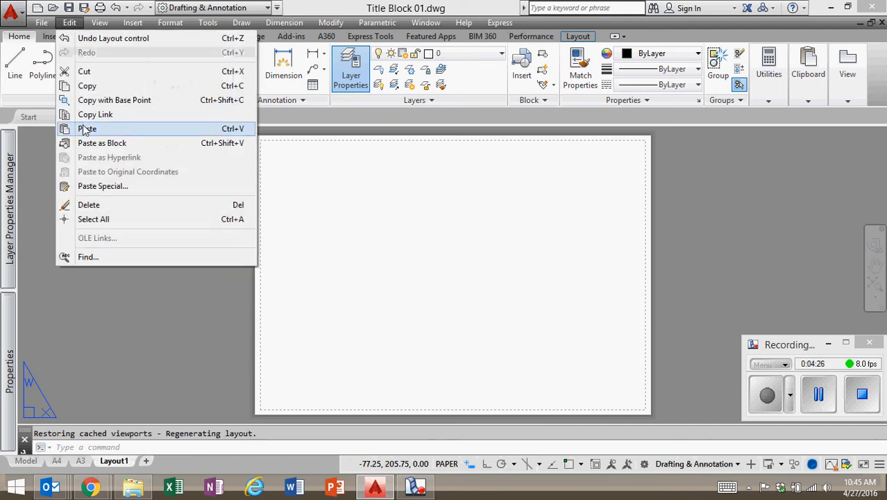
left_click(87, 128)
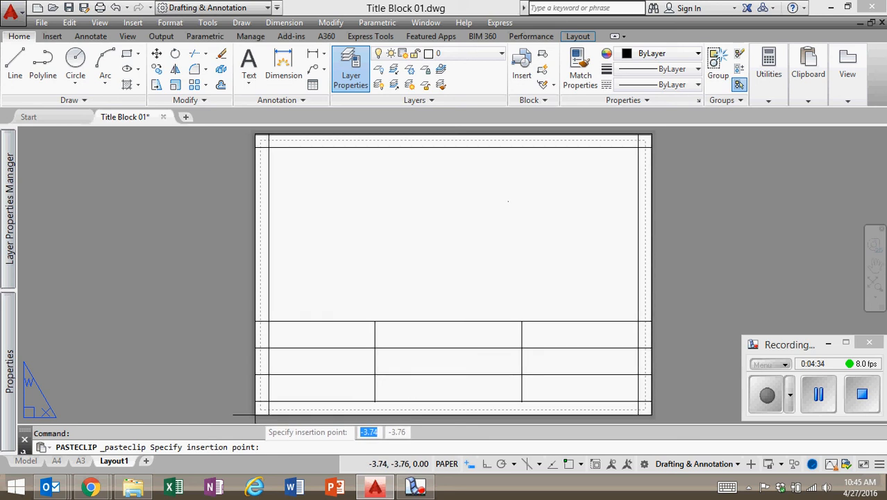
left_click(256, 415)
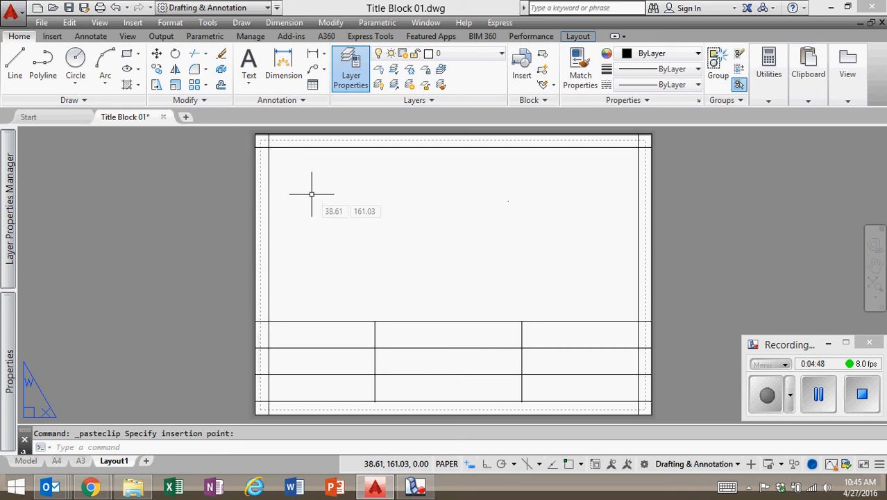
Trim the overhanging ends of the inner top and left border lines at their shared corner.
left_click(305, 148)
left_click(269, 220)
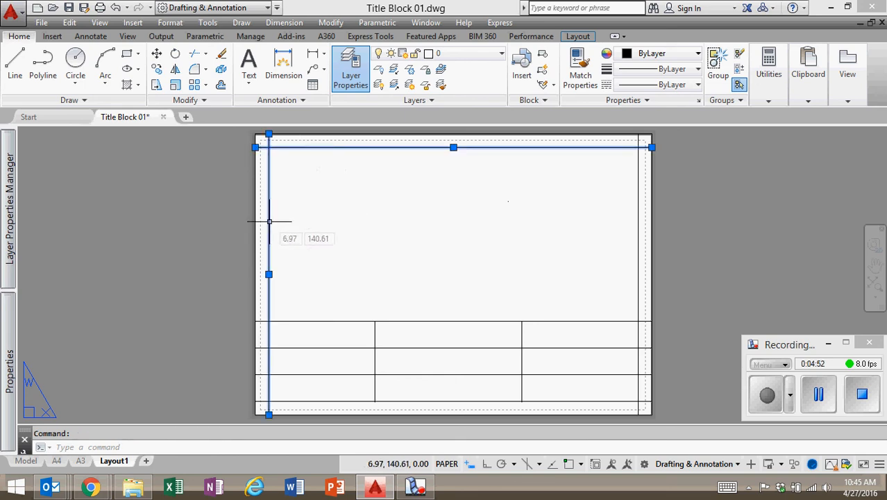
left_click(194, 56)
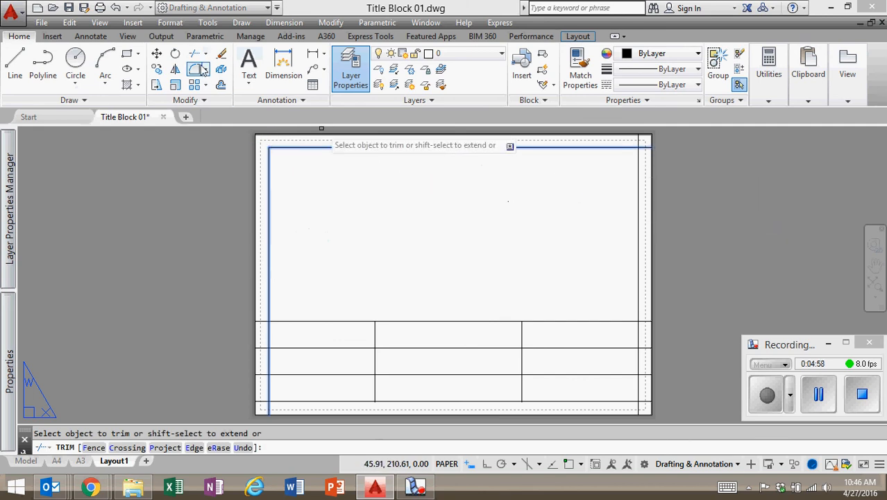
key("Return")
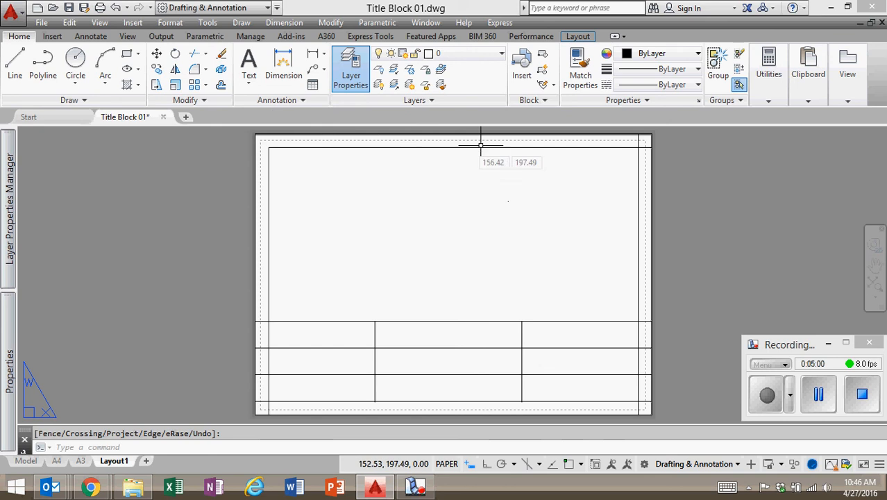
Trim the overhanging ends of the inner border lines at the remaining three corners, using the four border lines as cutting edges.
left_click(512, 147)
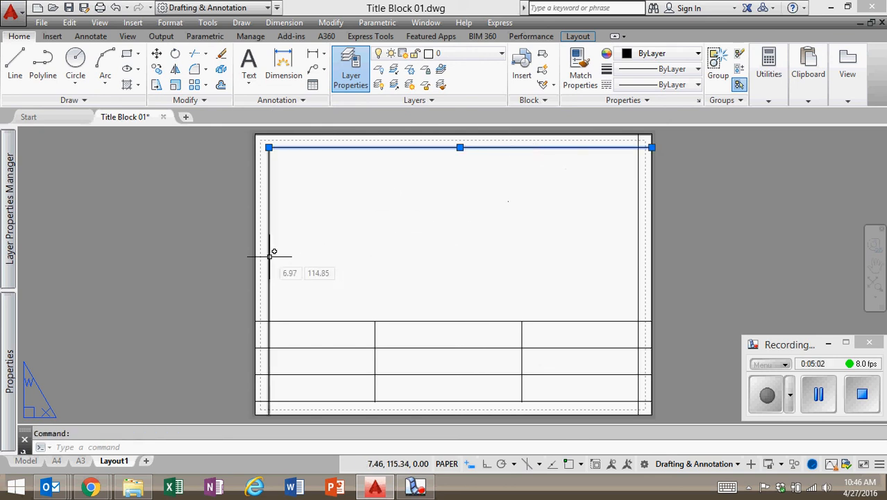
left_click(638, 264)
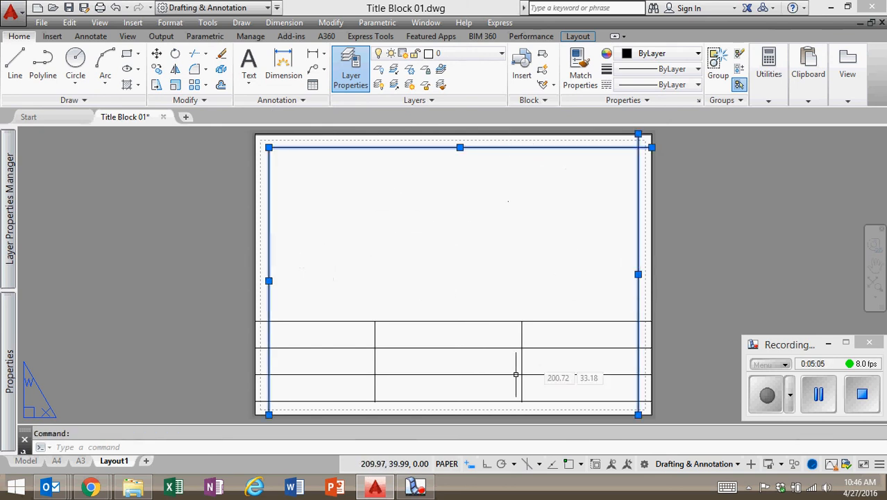
left_click(457, 401)
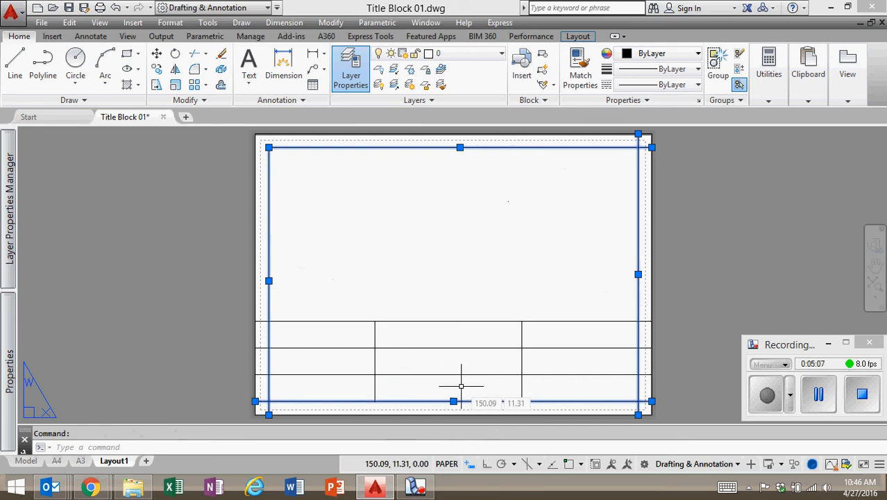
left_click(197, 58)
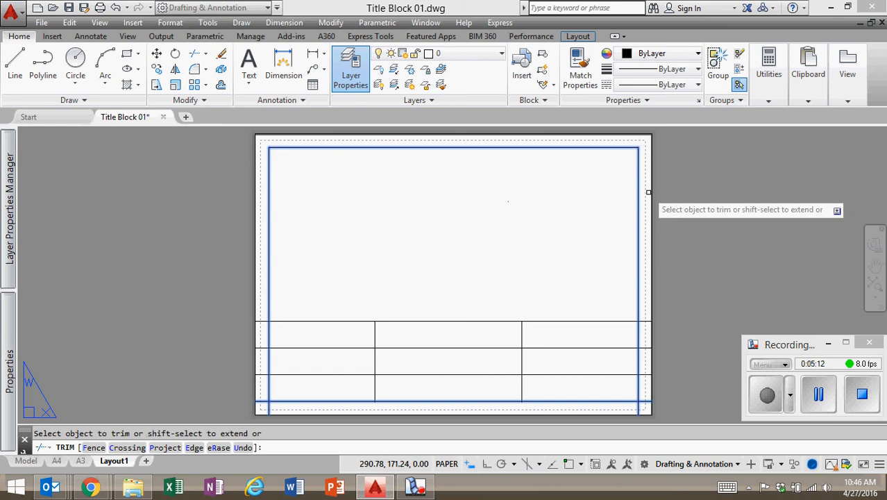
left_click(646, 401)
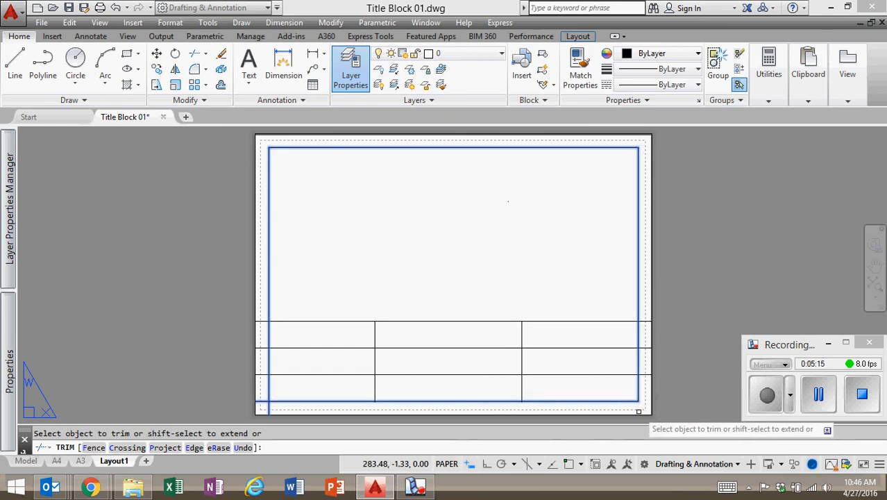
left_click(269, 409)
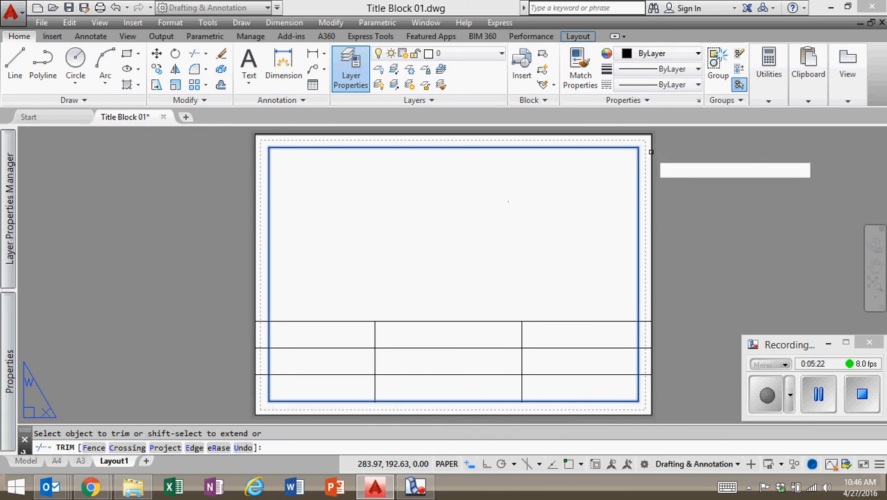
Trim the title area's horizontal row lines where they extend past both side lines of the inner border.
left_click(257, 322)
left_click(259, 348)
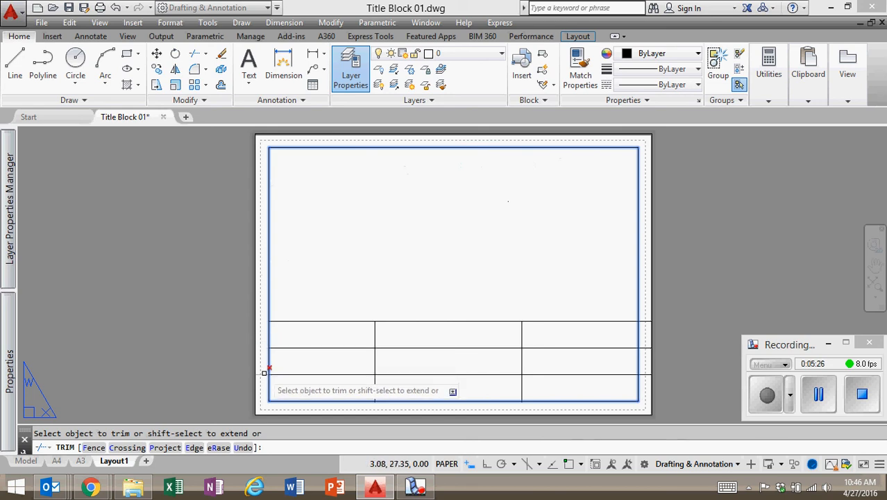
left_click(646, 322)
left_click(645, 348)
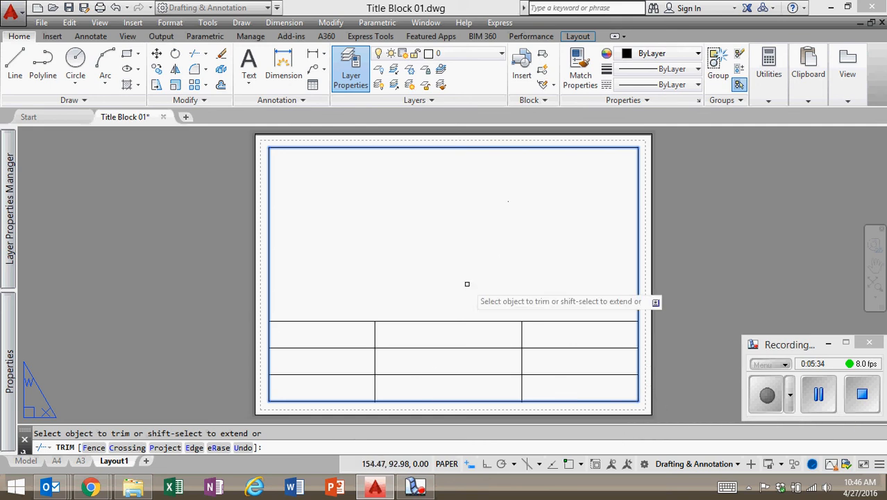
key("Return")
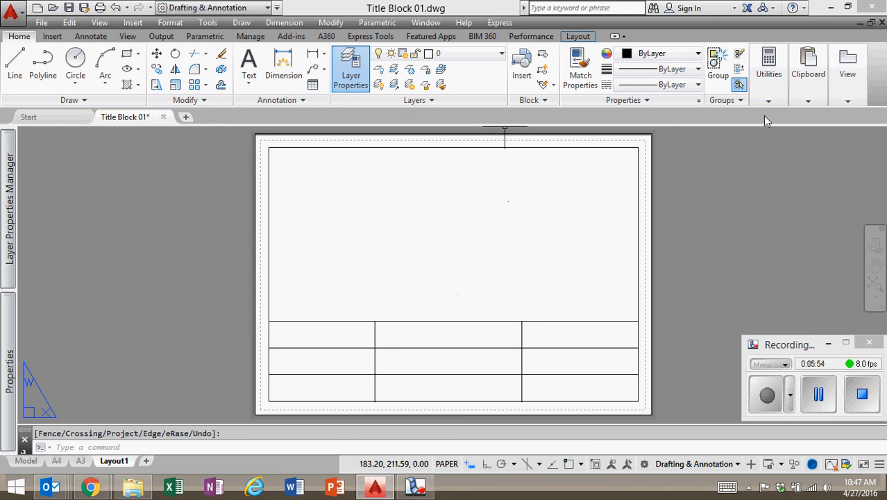
left_click(847, 104)
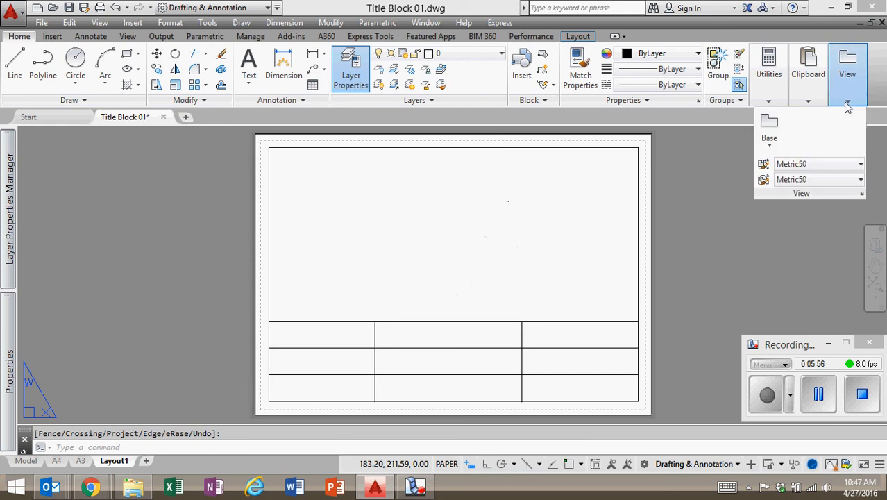
left_click(769, 128)
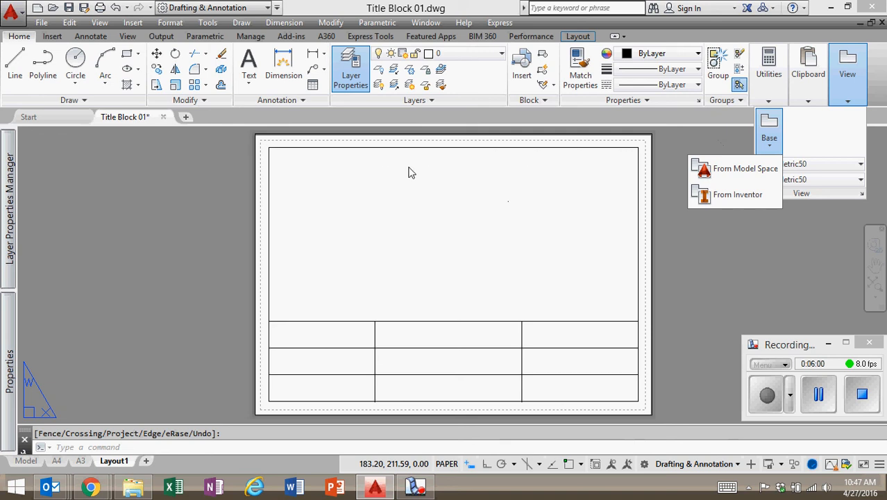
left_click(825, 145)
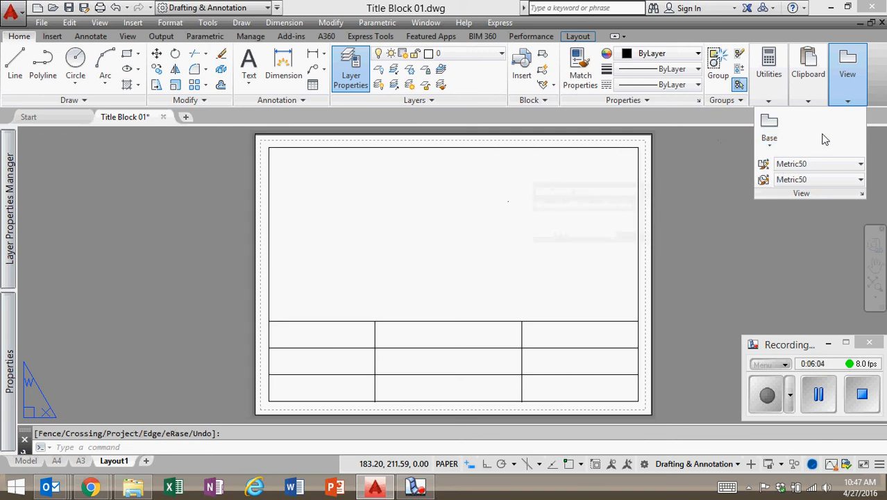
left_click(716, 145)
key("Escape")
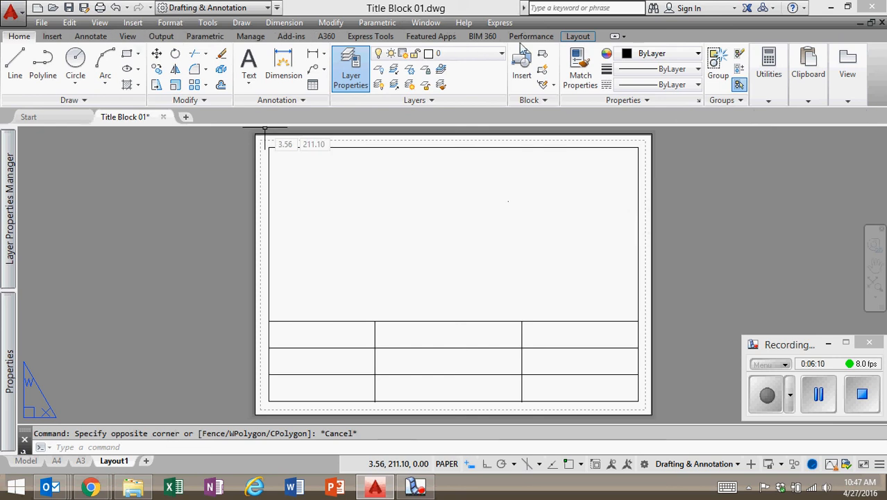
Create a rectangular viewport from the inner border's upper-left corner to the point where the title area's top line meets the right border.
left_click(577, 36)
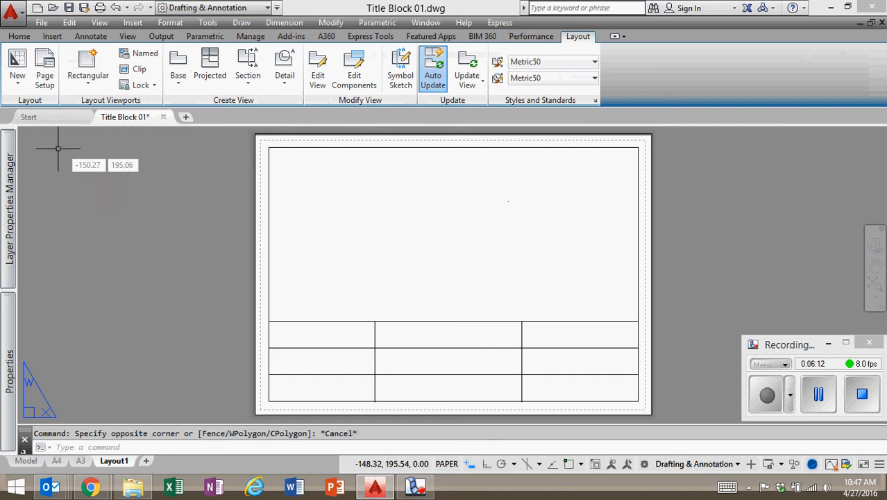
left_click(88, 63)
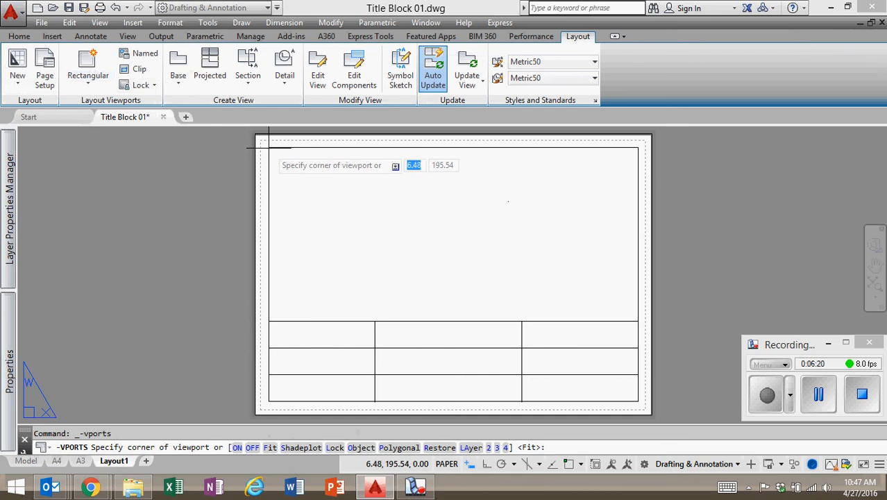
left_click(268, 146)
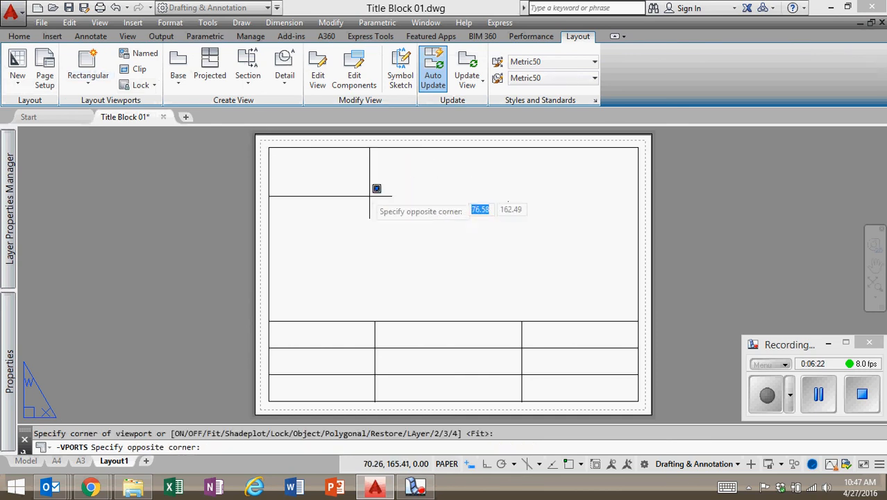
left_click(638, 320)
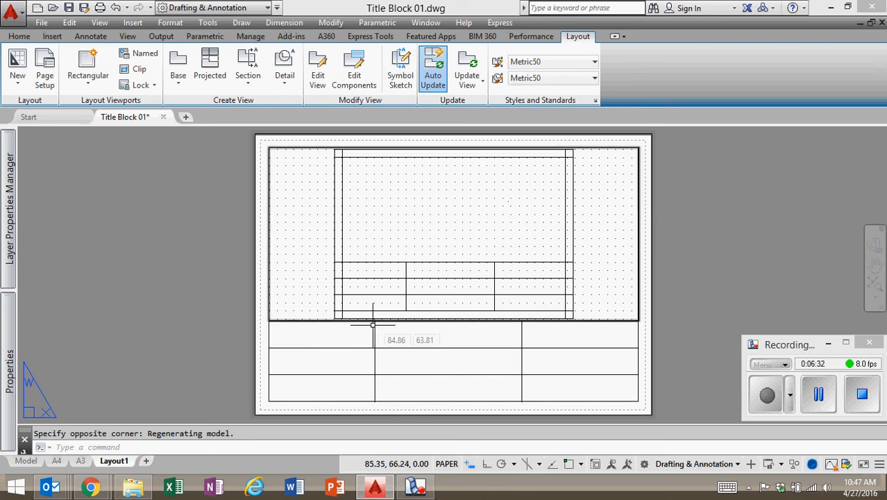
Erase the entire original title block from model space.
left_click(26, 461)
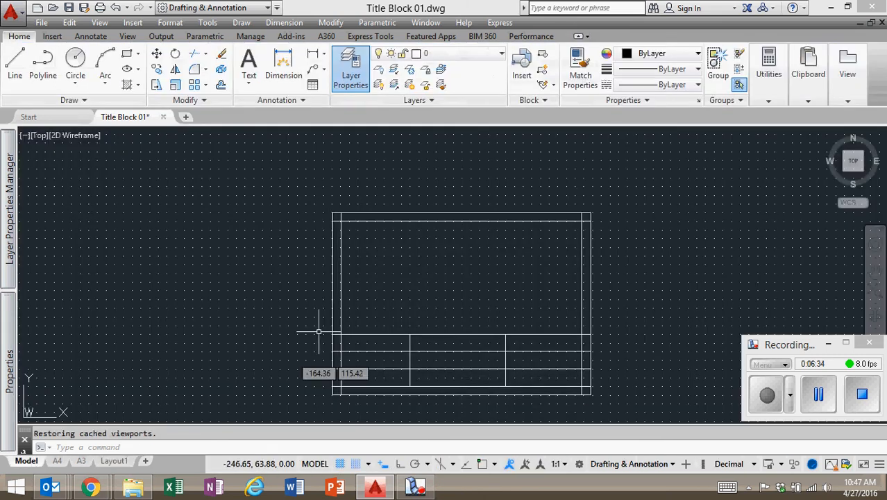
left_click(319, 198)
left_click(621, 410)
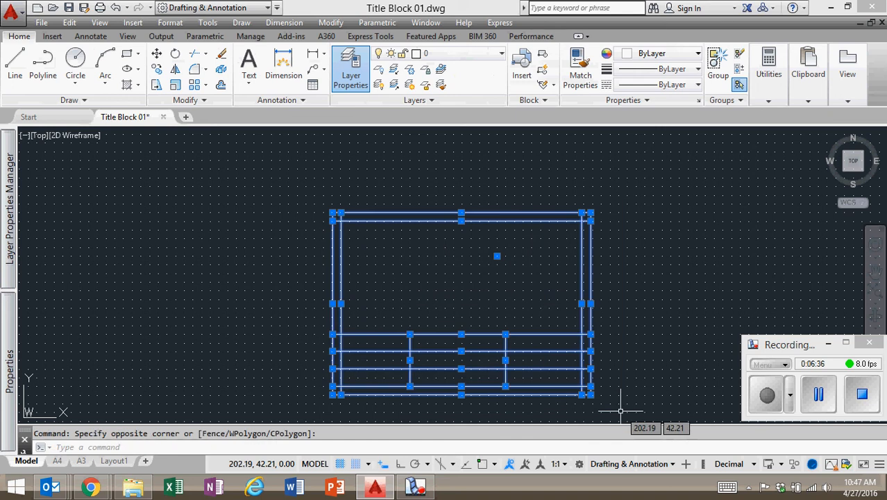
key("Delete")
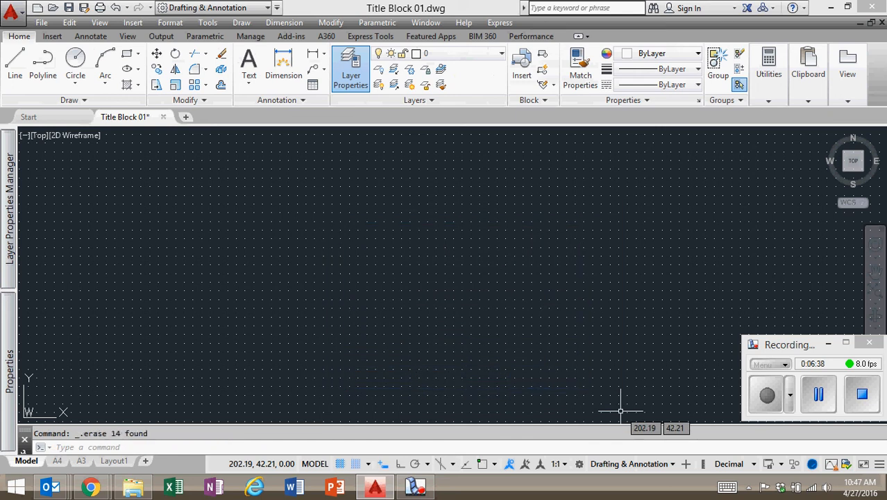
Draw a circle in model space and a horizontal line across its full diameter.
left_click(76, 83)
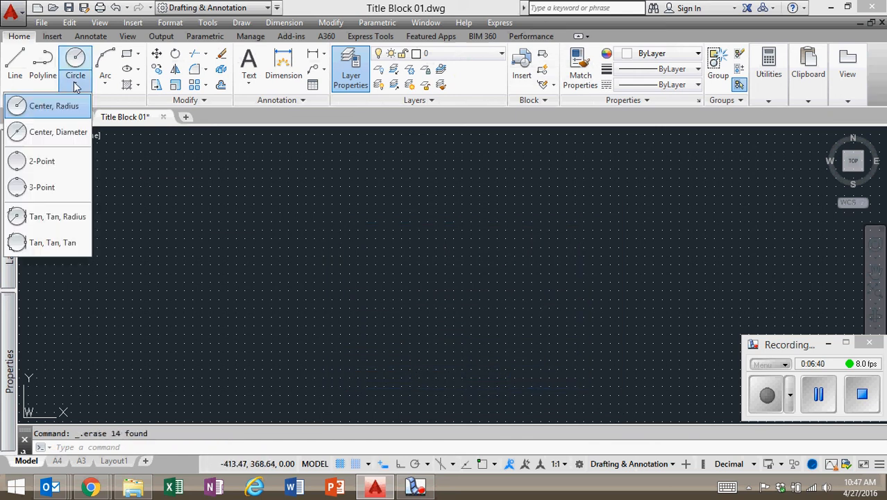
left_click(59, 120)
left_click(318, 269)
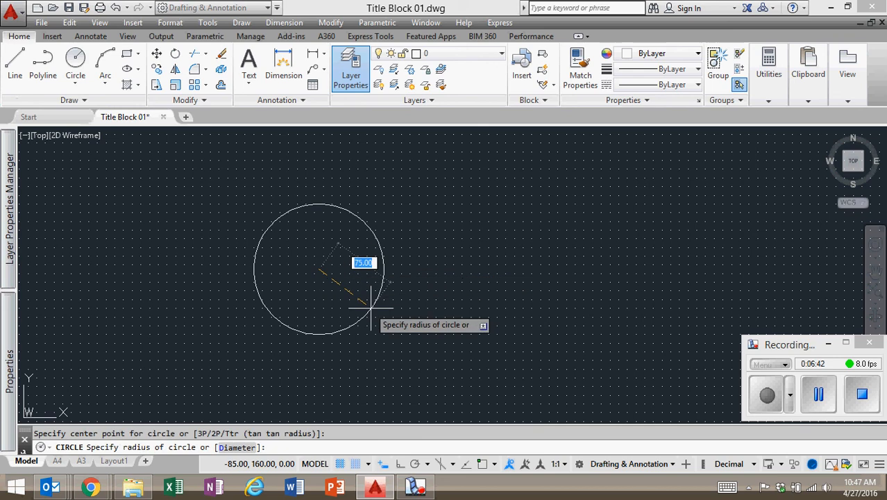
left_click(369, 305)
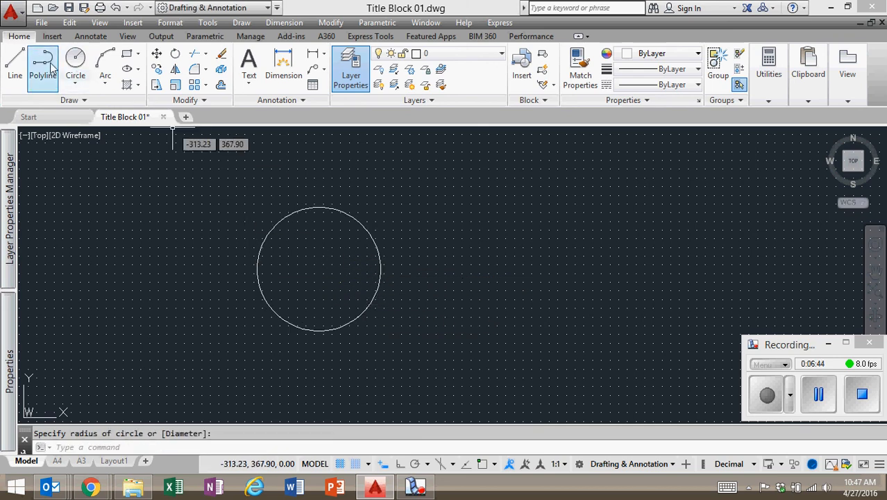
left_click(14, 63)
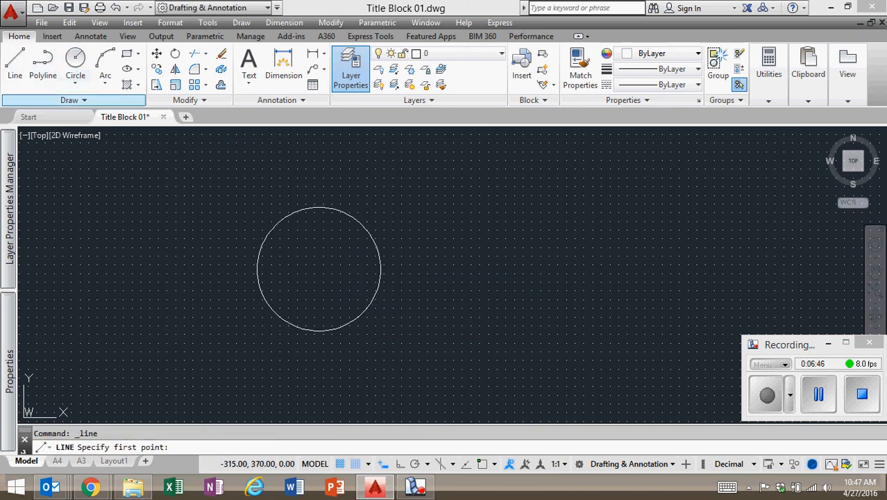
left_click(257, 269)
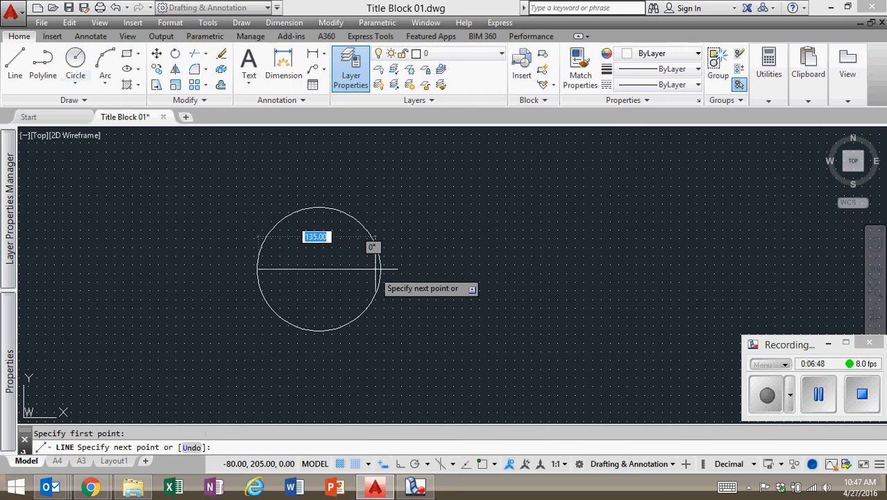
left_click(381, 268)
key("Return")
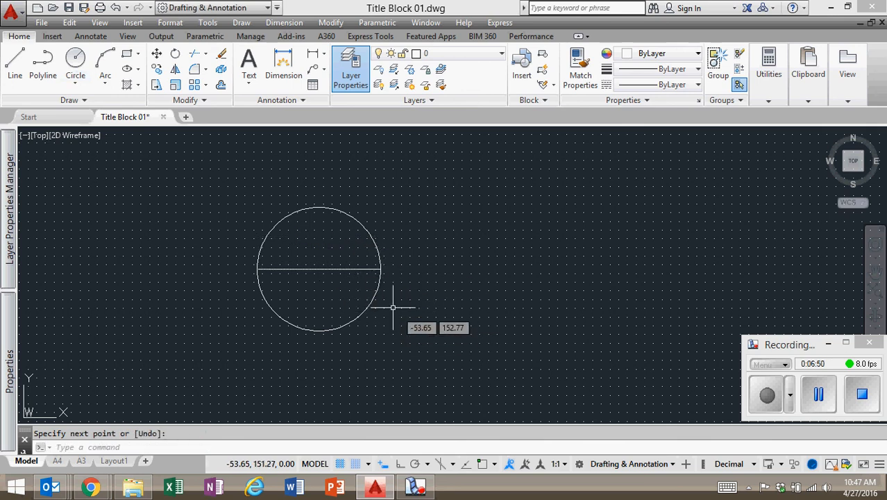
Copy the circle and its line twice to the right from the circle's bottom point, spacing them about 175 units apart in one row.
left_click(227, 189)
left_click(407, 340)
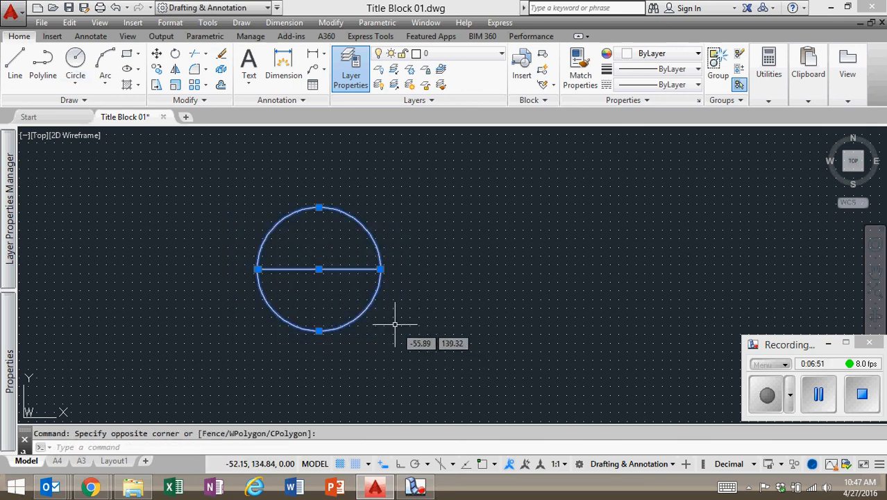
left_click(157, 69)
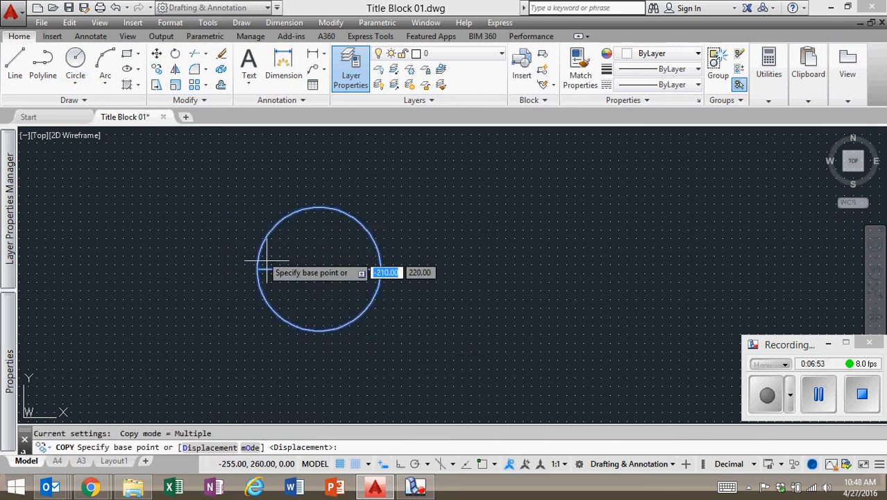
left_click(319, 330)
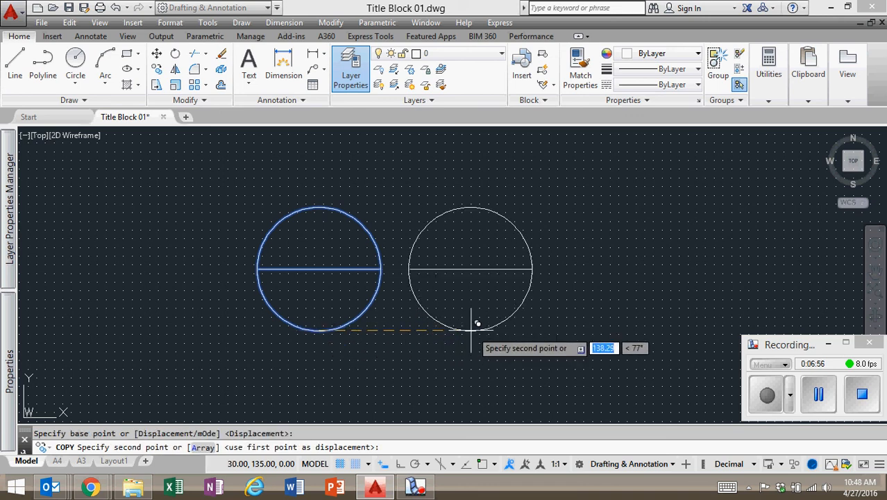
left_click(472, 329)
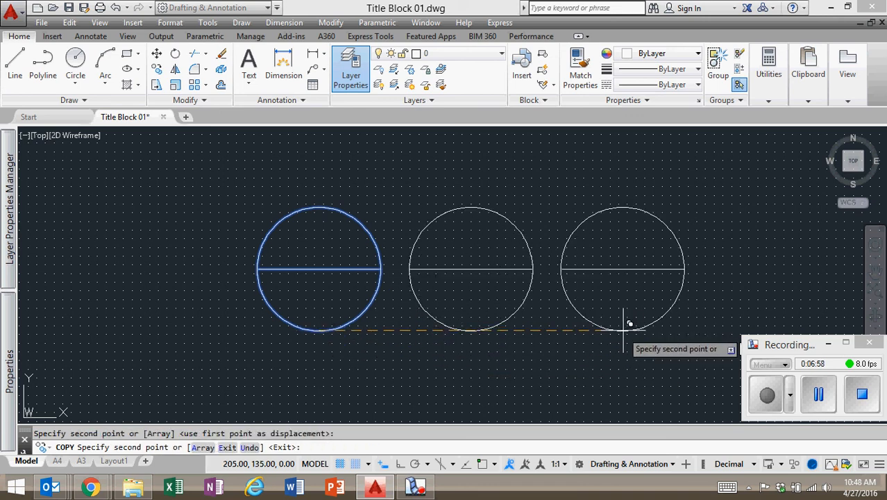
left_click(624, 330)
key("Return")
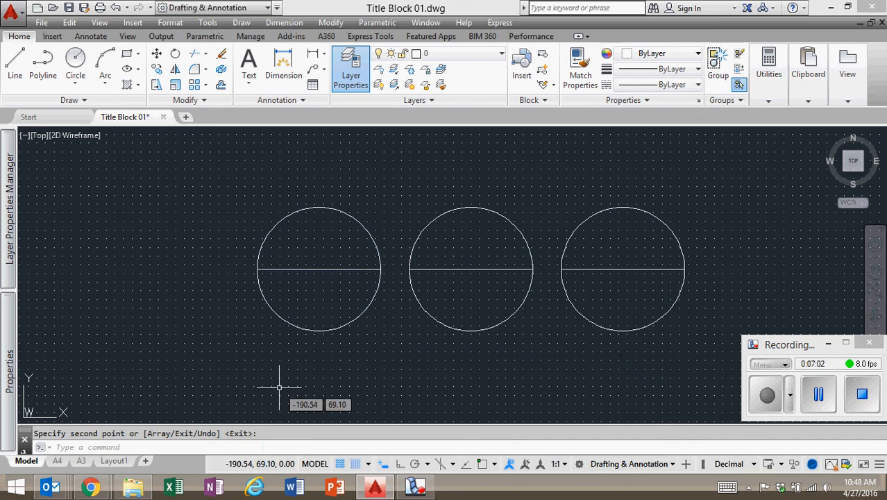
Zoom to All inside the Layout1 viewport so the three circles fit, and save the drawing.
left_click(117, 462)
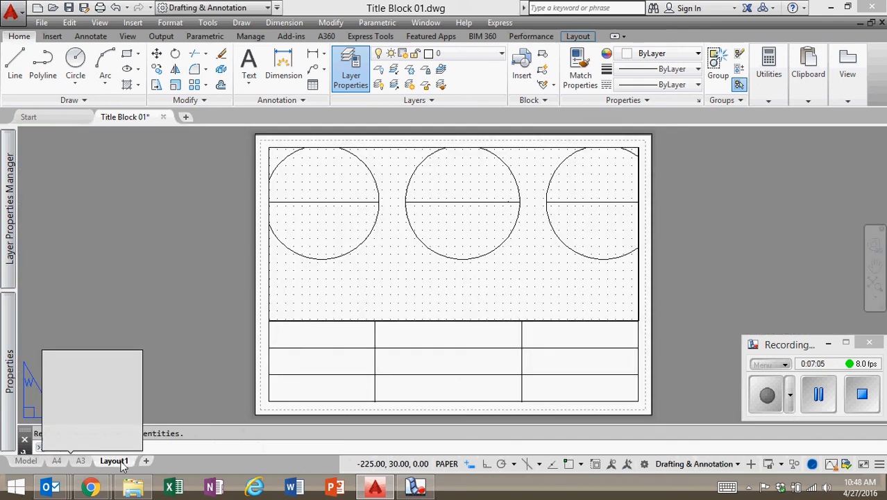
double_click(502, 283)
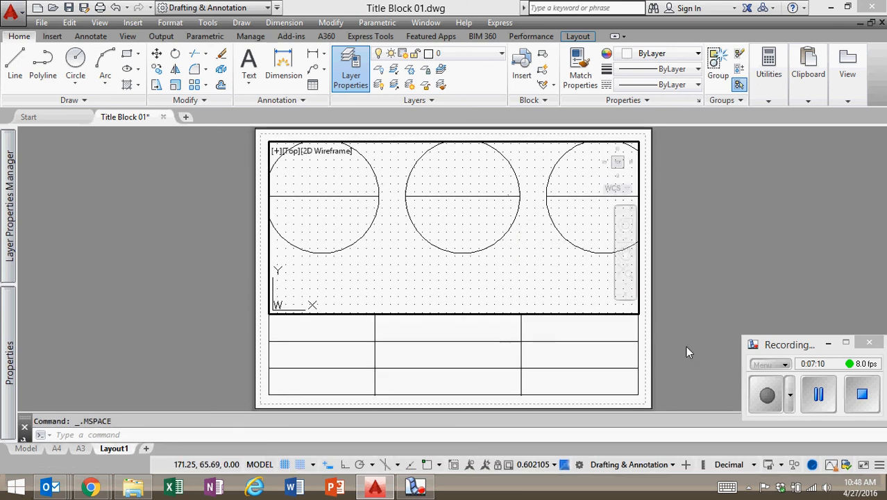
type("z")
key("Return")
type("a")
key("Return")
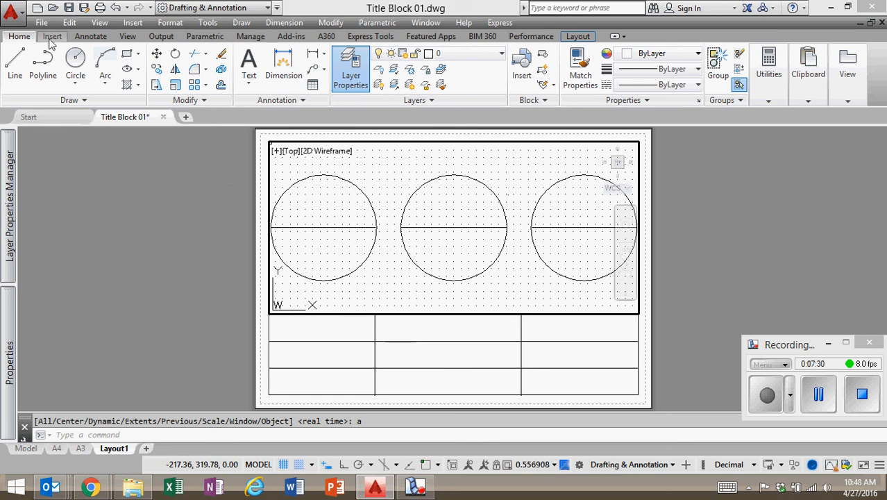
left_click(68, 9)
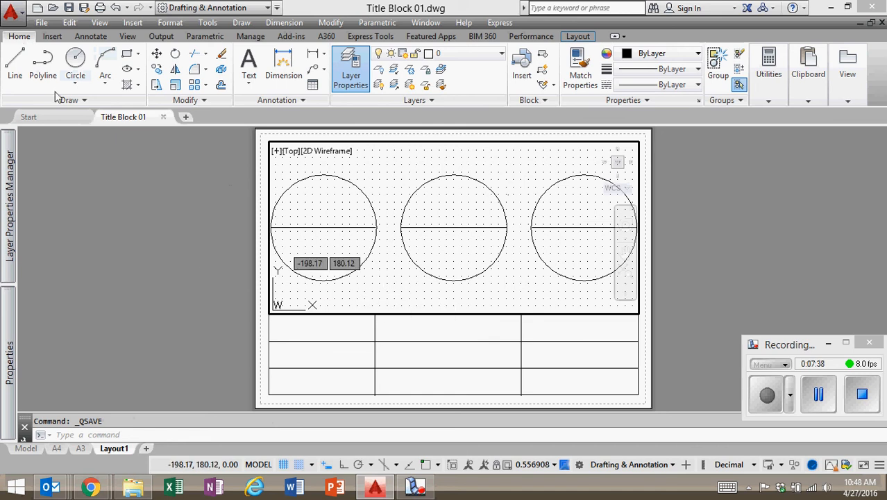
Save a copy of the drawing as Three Circles.dwg in the AutoCAD Projects folder, keeping the AutoCAD 2013 Drawing format.
left_click(11, 10)
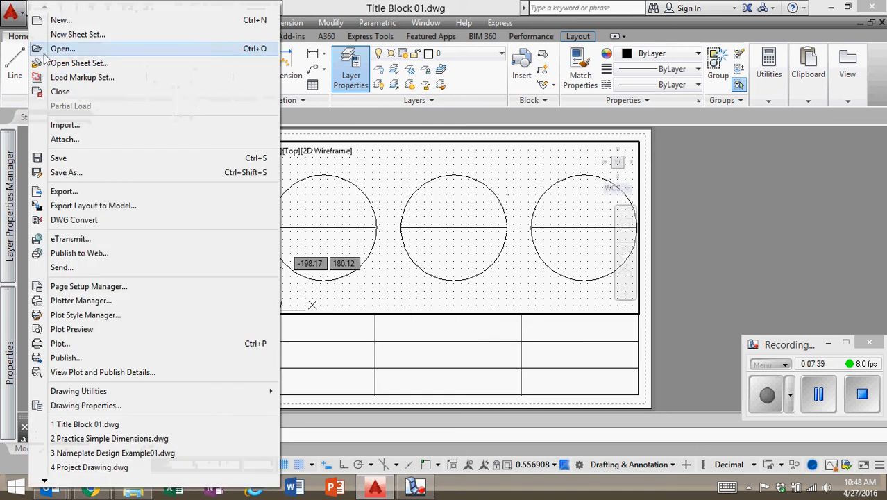
left_click(58, 172)
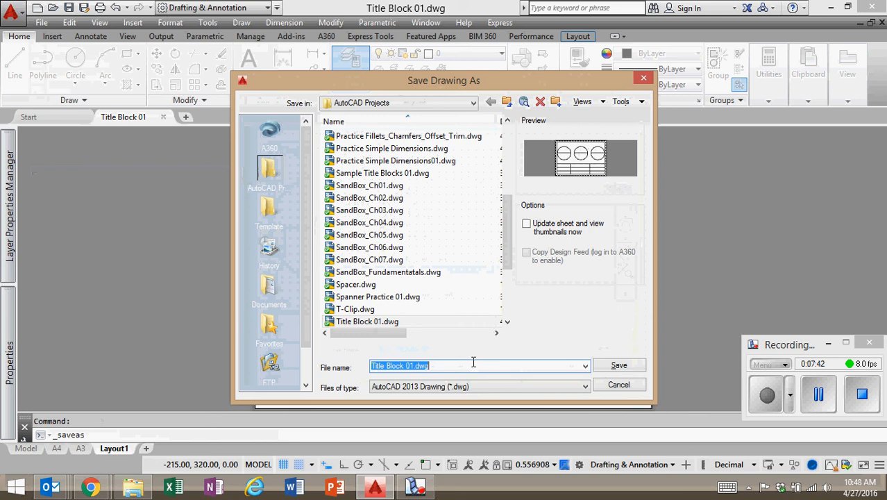
key("Left")
key("Left")
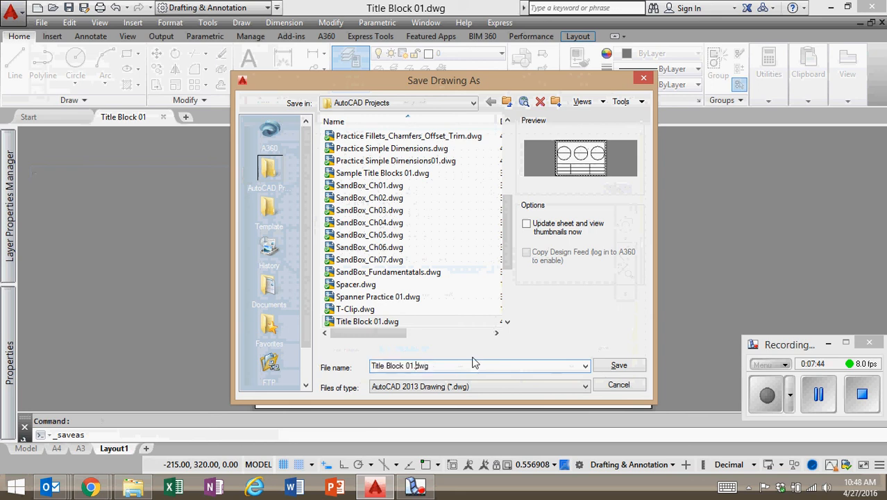
key("BackSpace")
key("BackSpace")
key("BackSpace")
key("BackSpace")
key("BackSpace")
key("BackSpace")
key("BackSpace")
key("BackSpace")
key("BackSpace")
key("BackSpace")
key("BackSpace")
key("BackSpace")
key("BackSpace")
key("BackSpace")
key("BackSpace")
type("Three Circules")
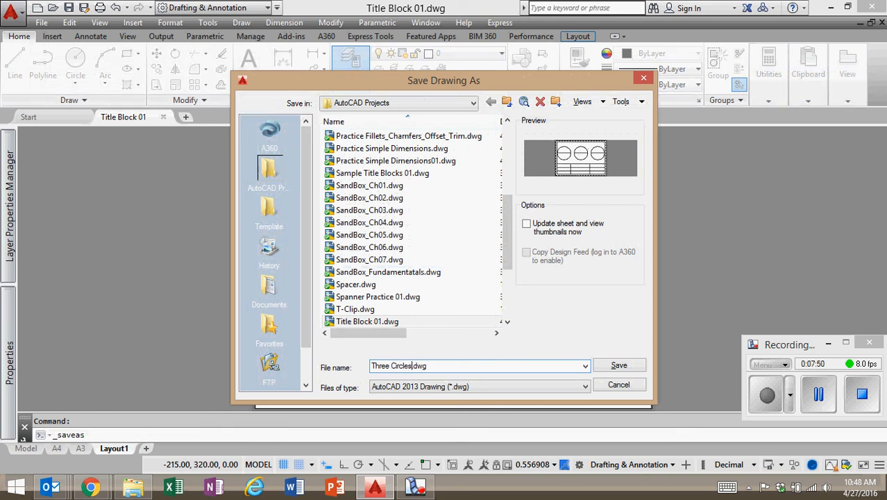
key("Return")
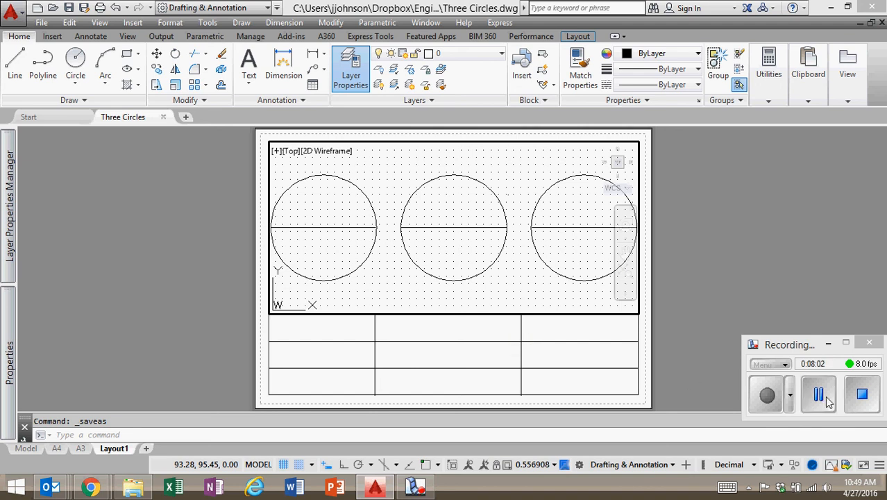
left_click(863, 395)
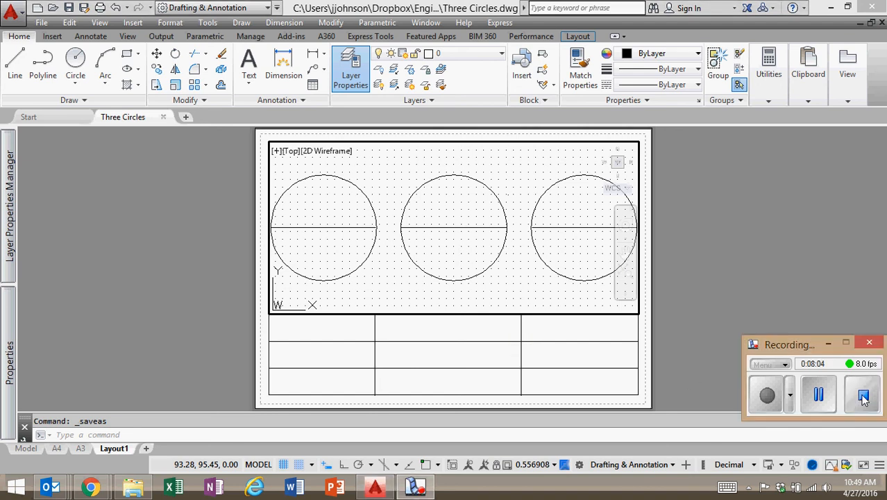